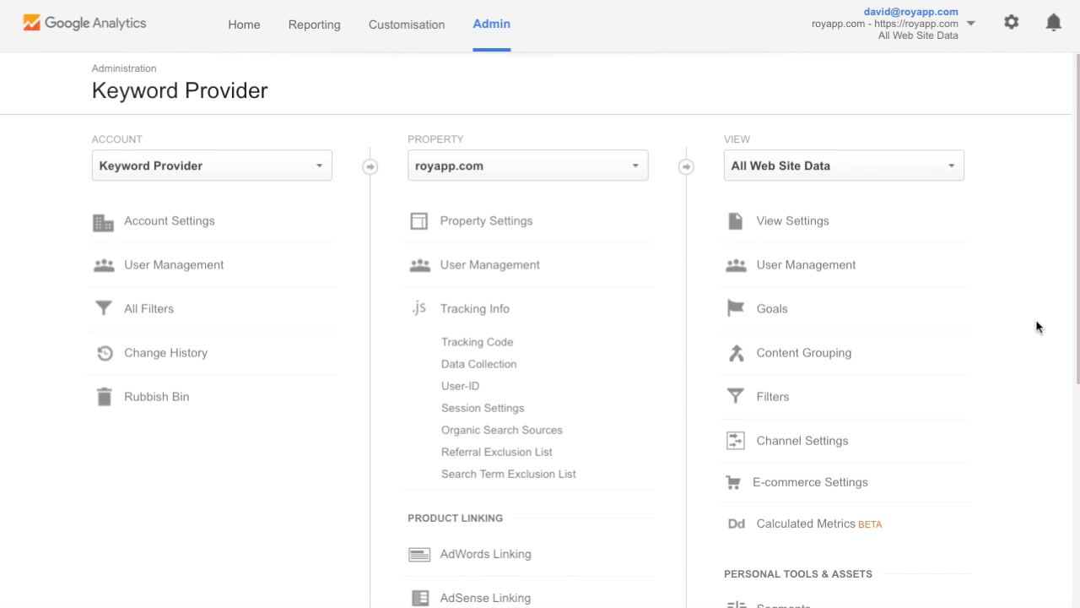
Step: Open Custom Definitions > Custom Dimensions for the royapp.com property in Admin
scroll(1037, 327, down, 5)
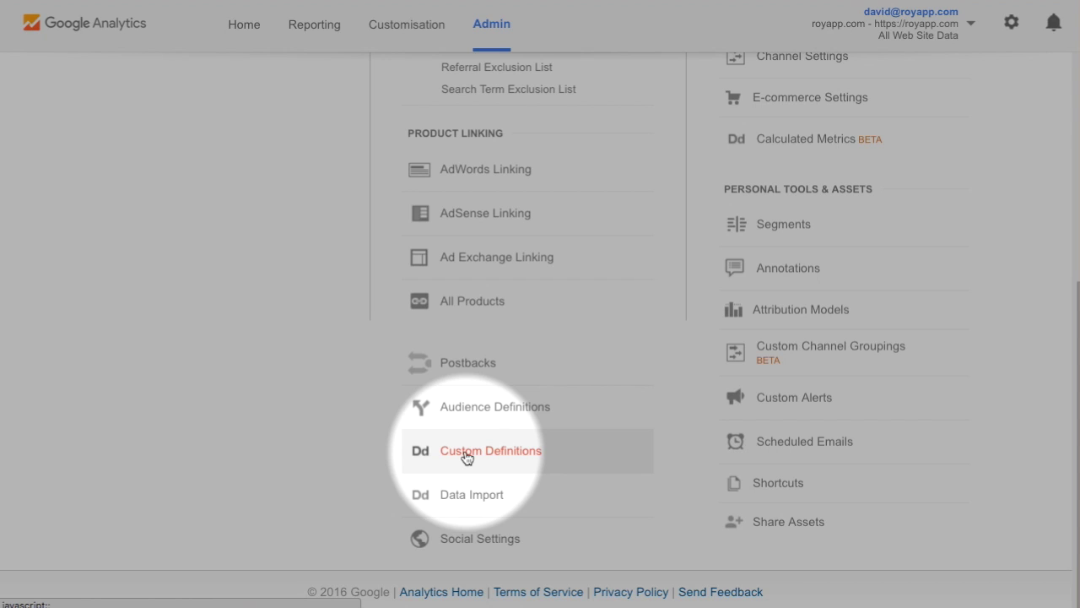
click(467, 456)
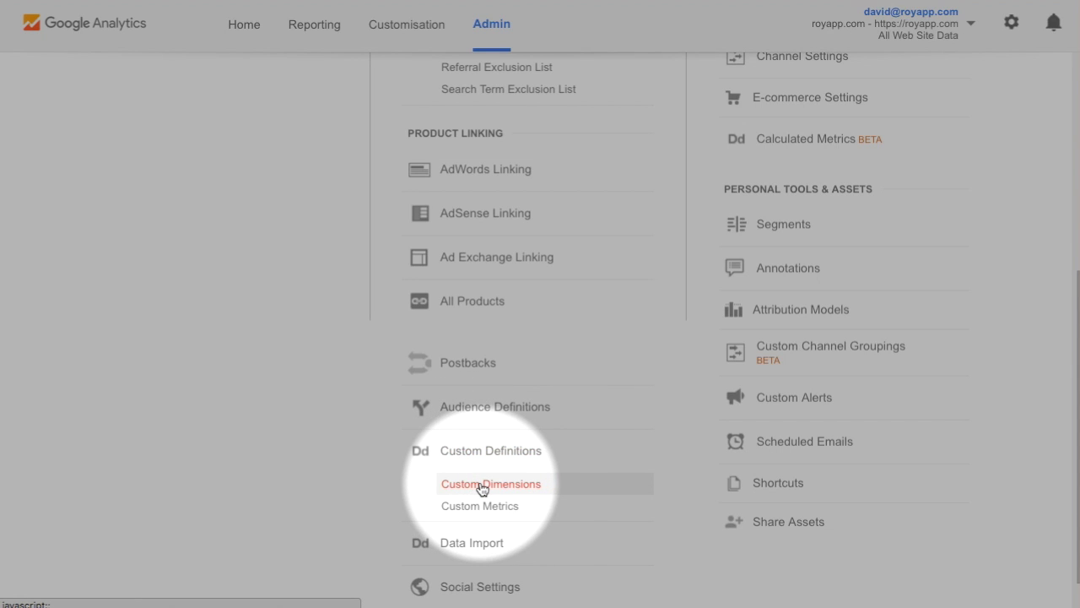
click(482, 483)
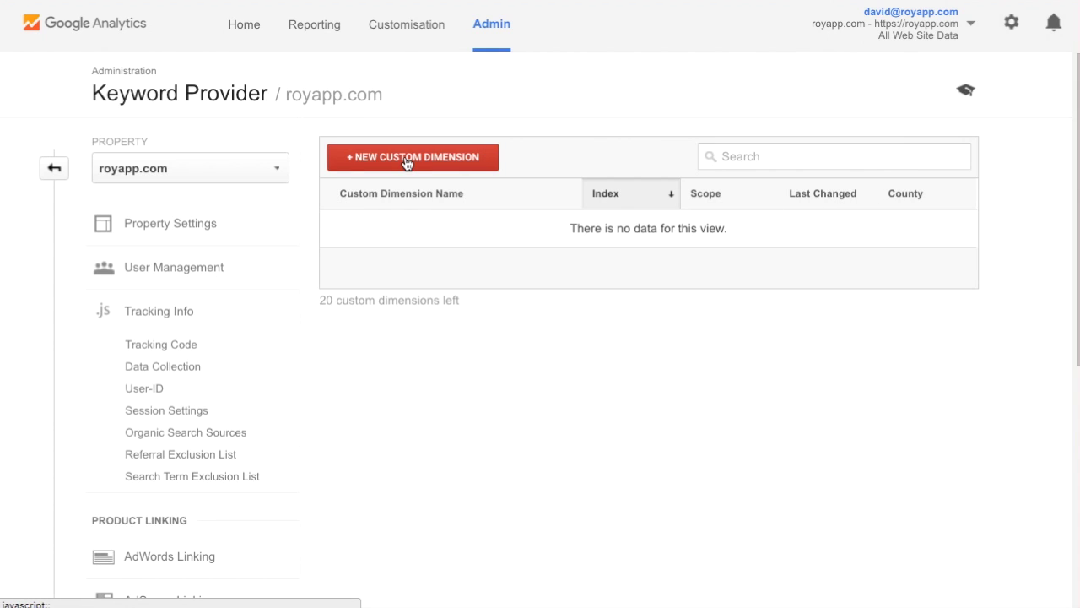
Step: Create the session-scoped custom dimension Provided Keyword as index 1
click(406, 160)
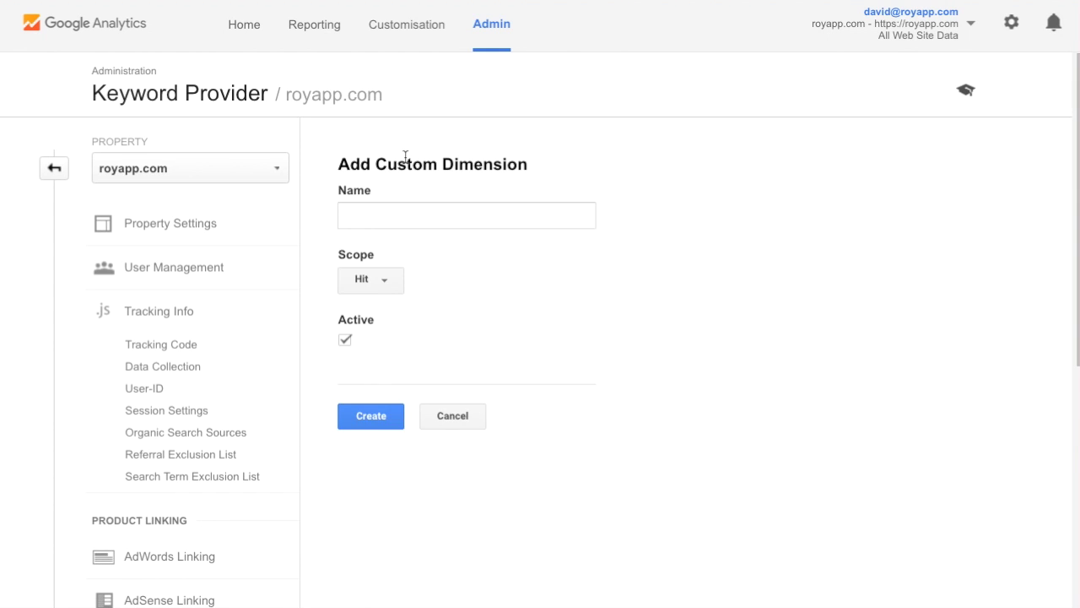
click(377, 221)
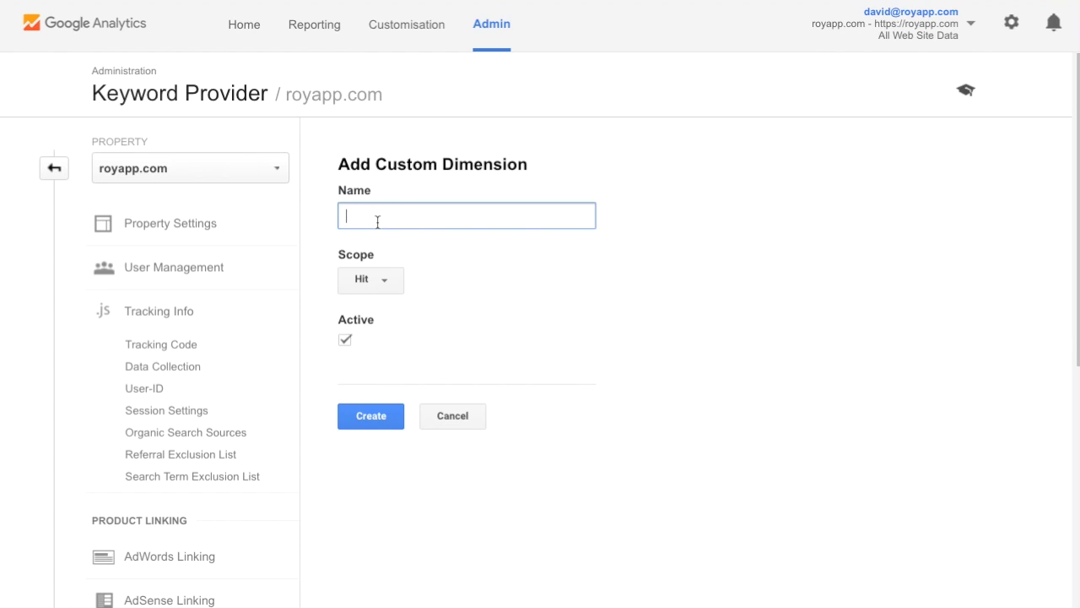
text(Provided Keyword)
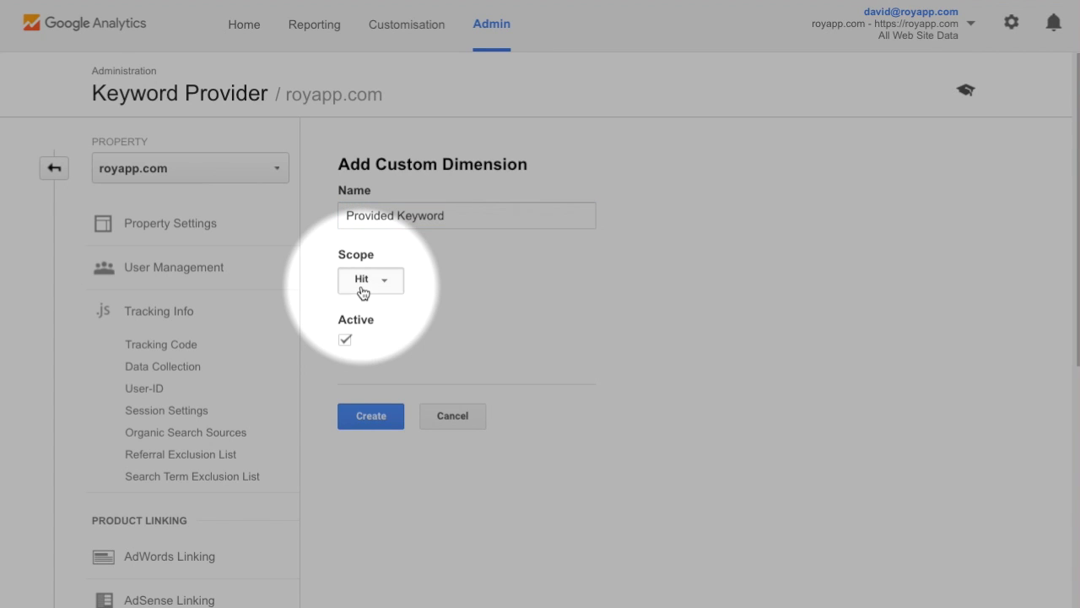
click(362, 290)
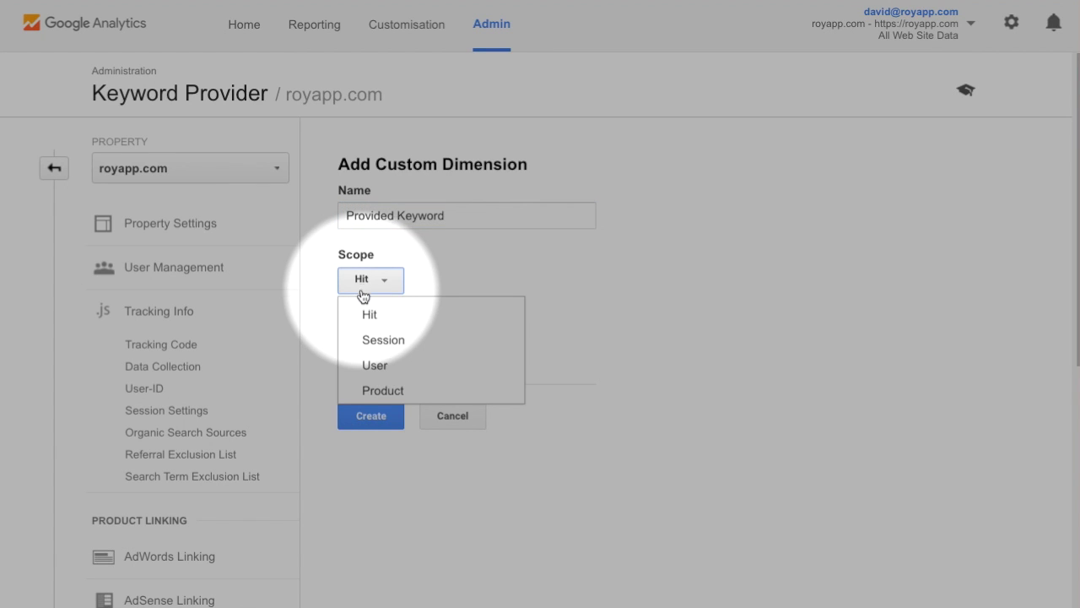
click(380, 341)
click(381, 422)
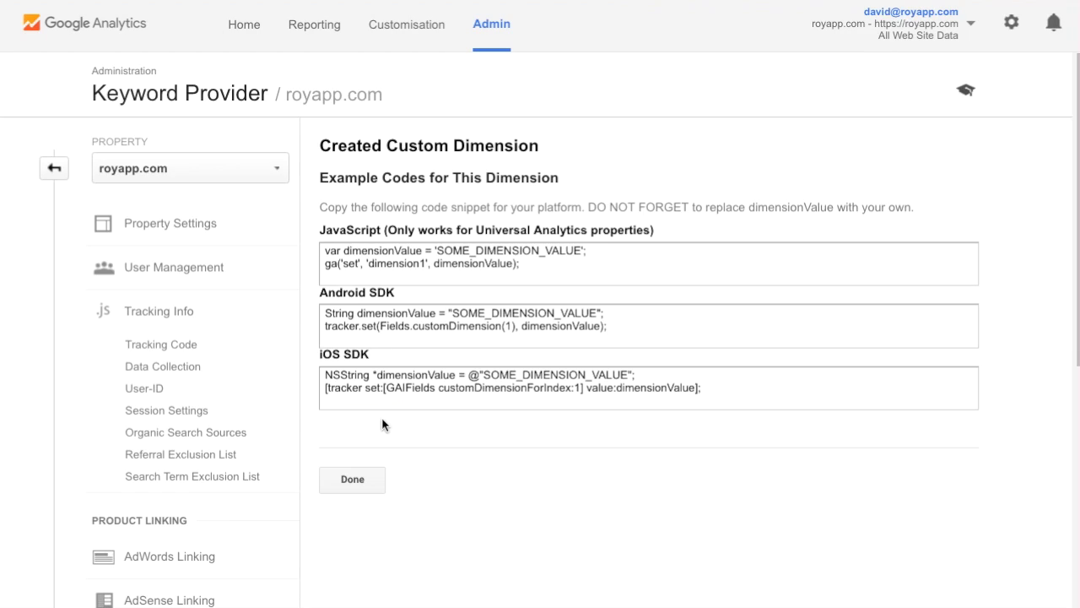
click(355, 482)
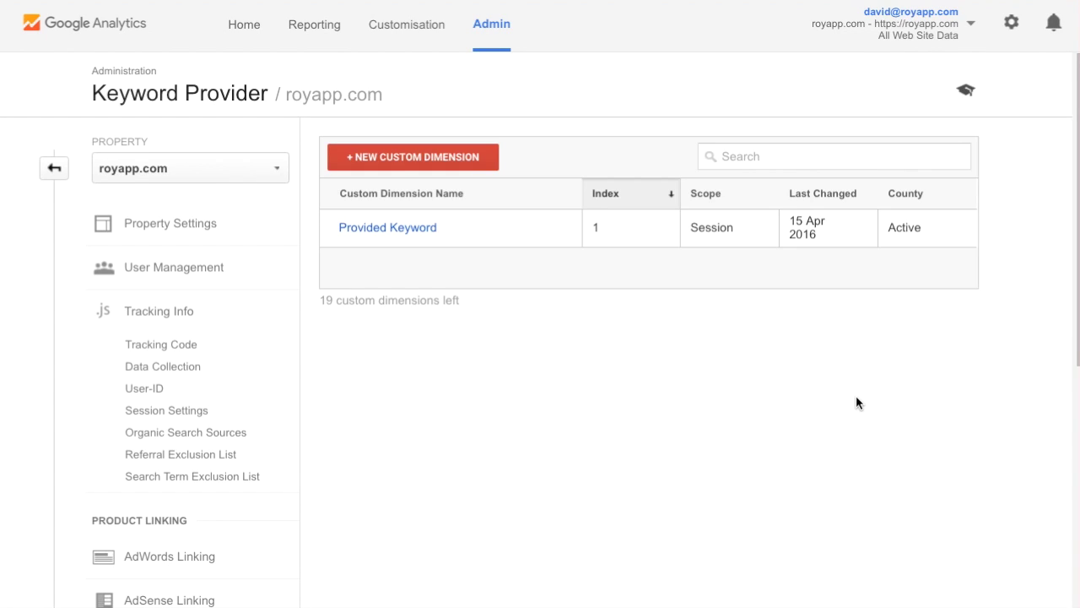
Step: Create the session-scoped custom dimension Provided Position as index 2
click(433, 164)
click(425, 207)
text(Provided Position)
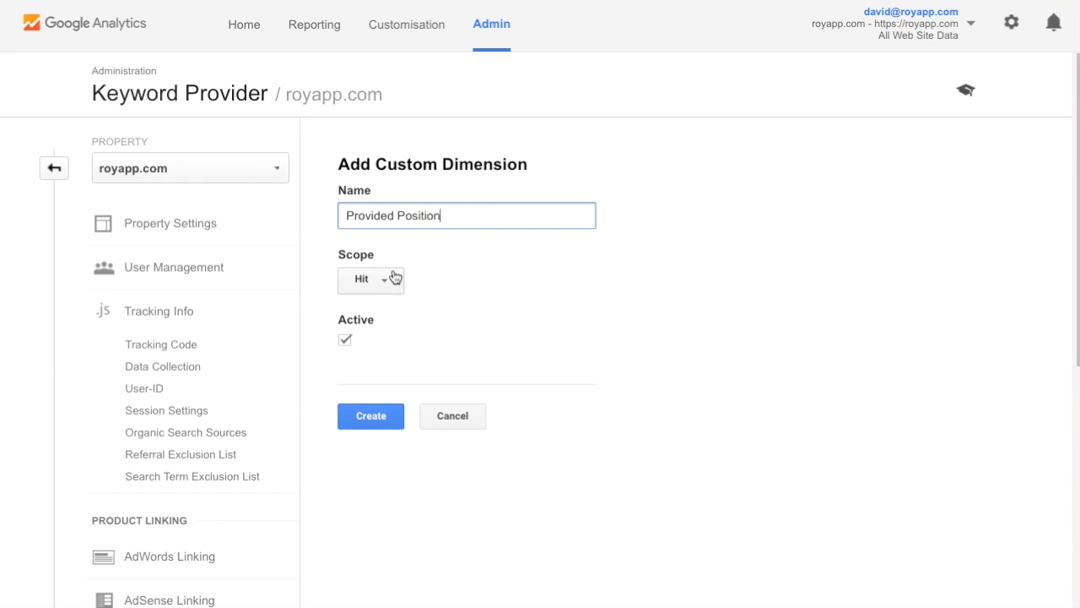
click(393, 278)
click(382, 340)
click(387, 421)
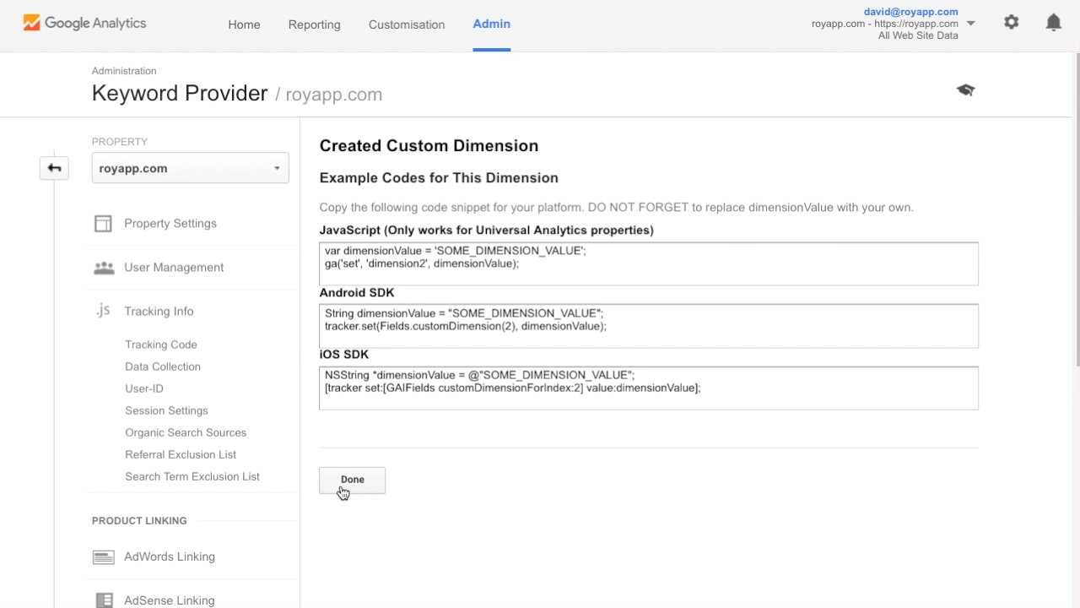
click(349, 483)
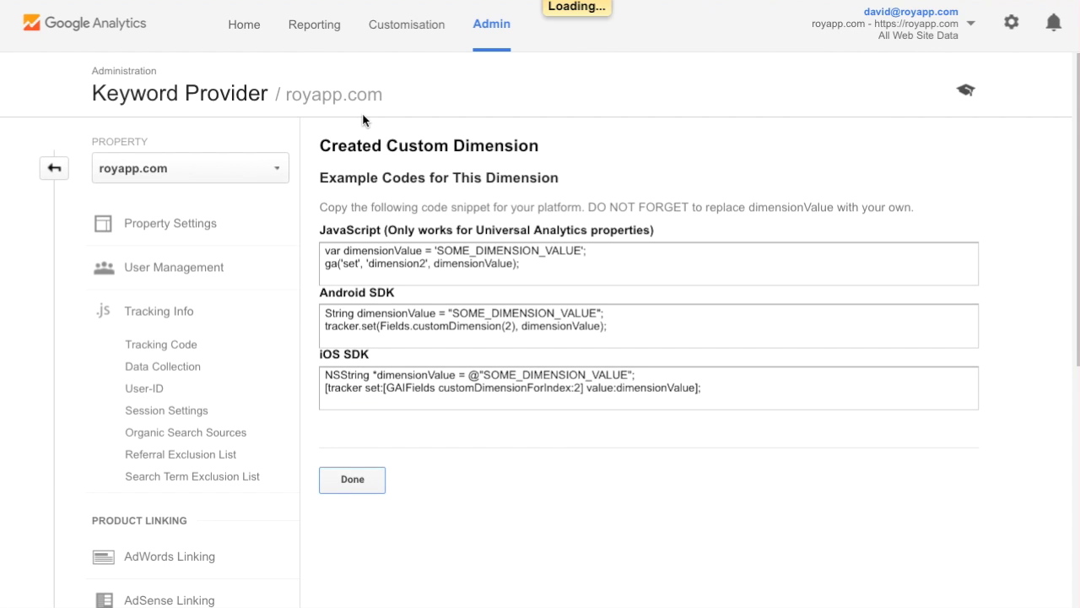
click(361, 166)
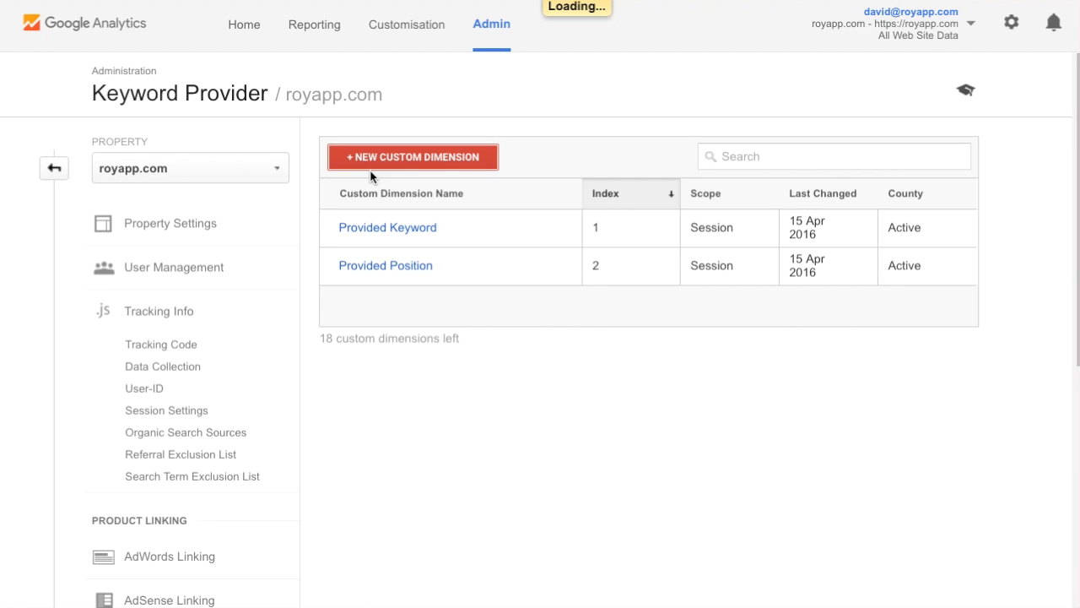
Step: Name the third dimension Provided Search Engine with Session scope and create it as index 3
click(375, 206)
text(Provided Search Eng)
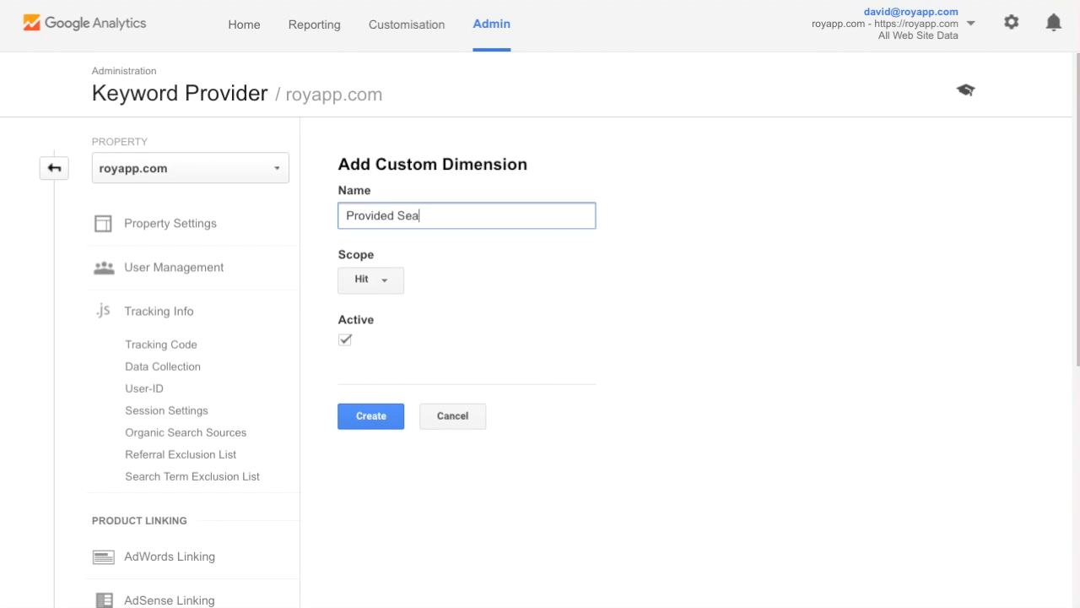
text(ine)
click(377, 287)
click(382, 338)
click(386, 425)
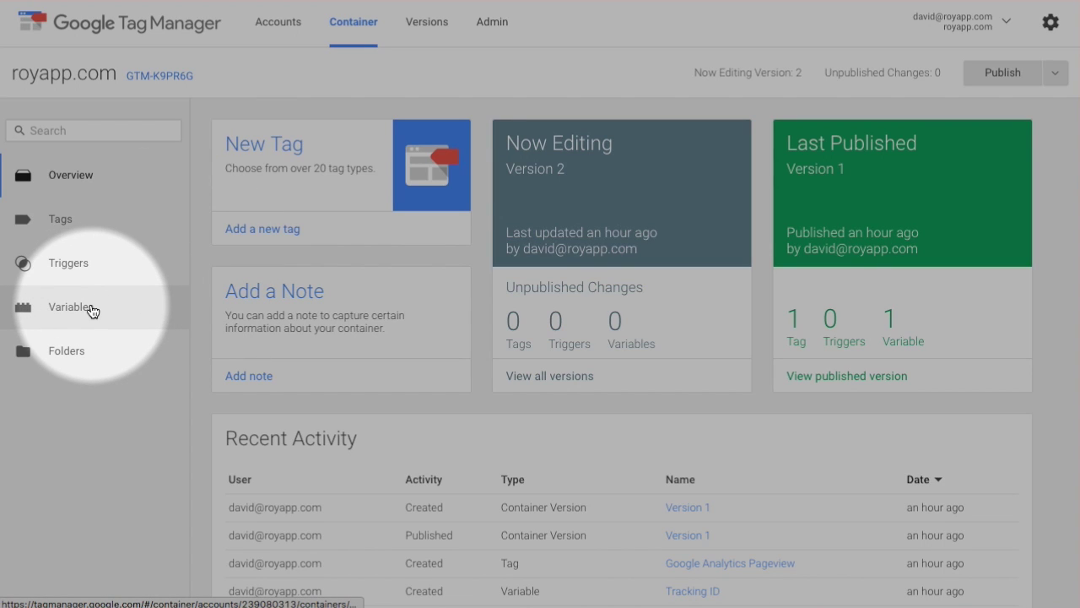
Step: Add a user-defined Data Layer Variable 'Provided Keyword' with key RoyAppKeywordProvider.keyword
click(93, 311)
scroll(568, 493, down, 4)
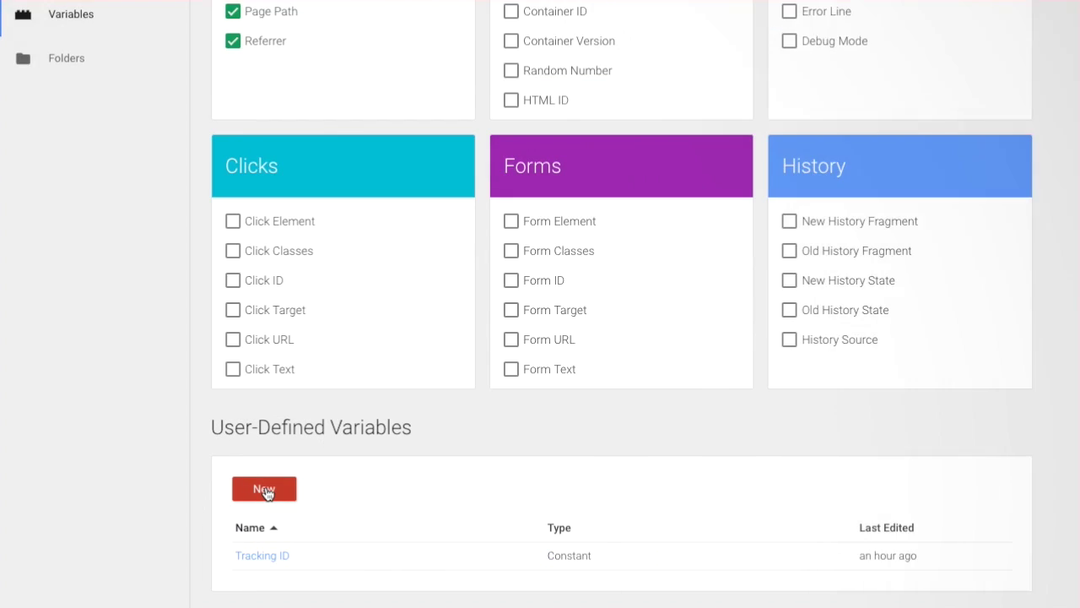
click(265, 490)
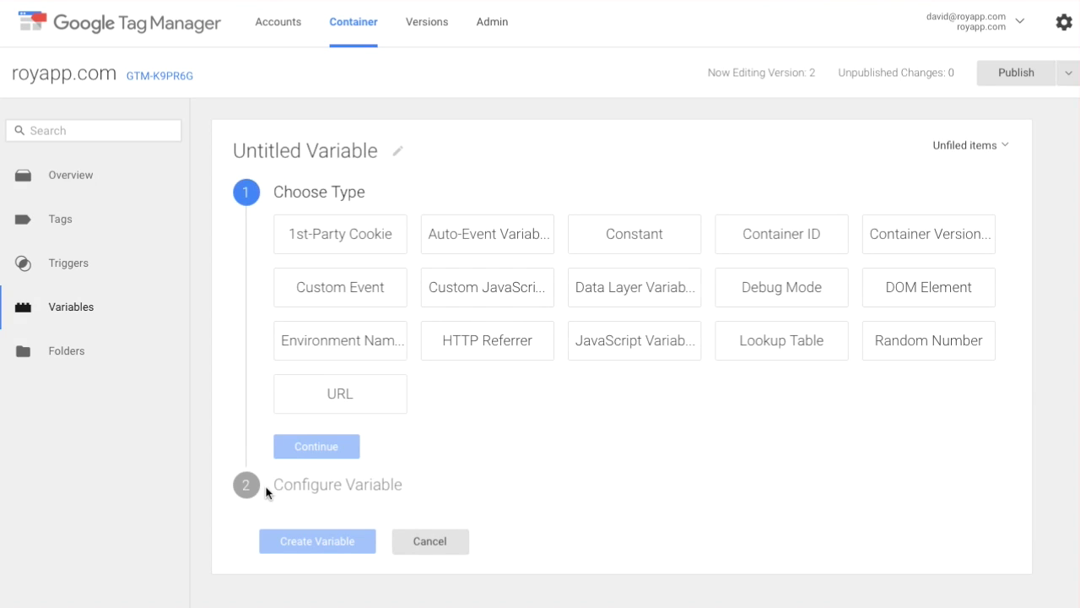
click(319, 161)
text(Provided Keywo)
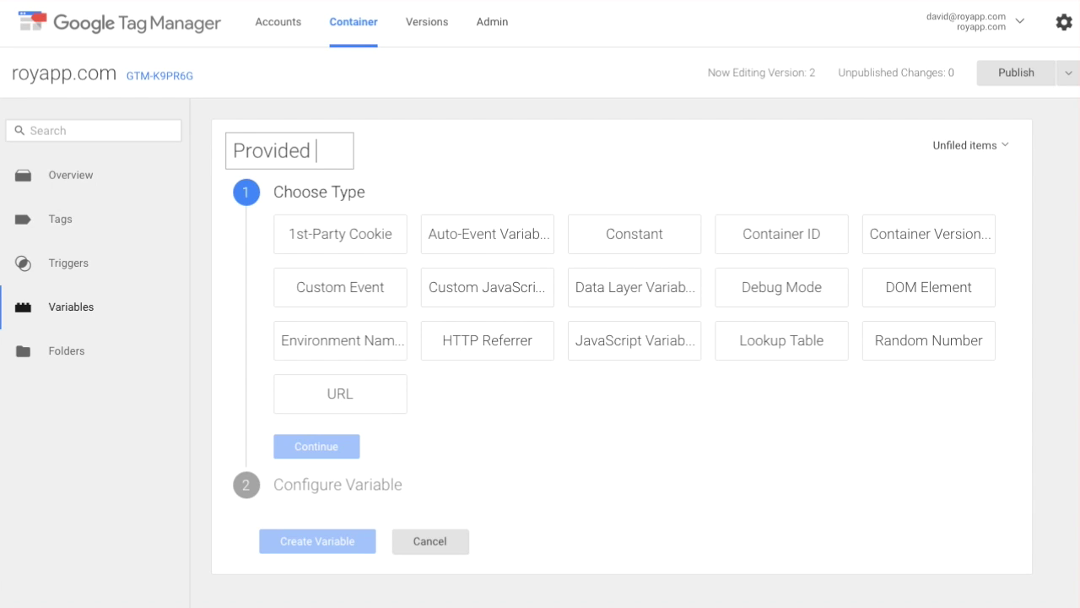
text(rd)
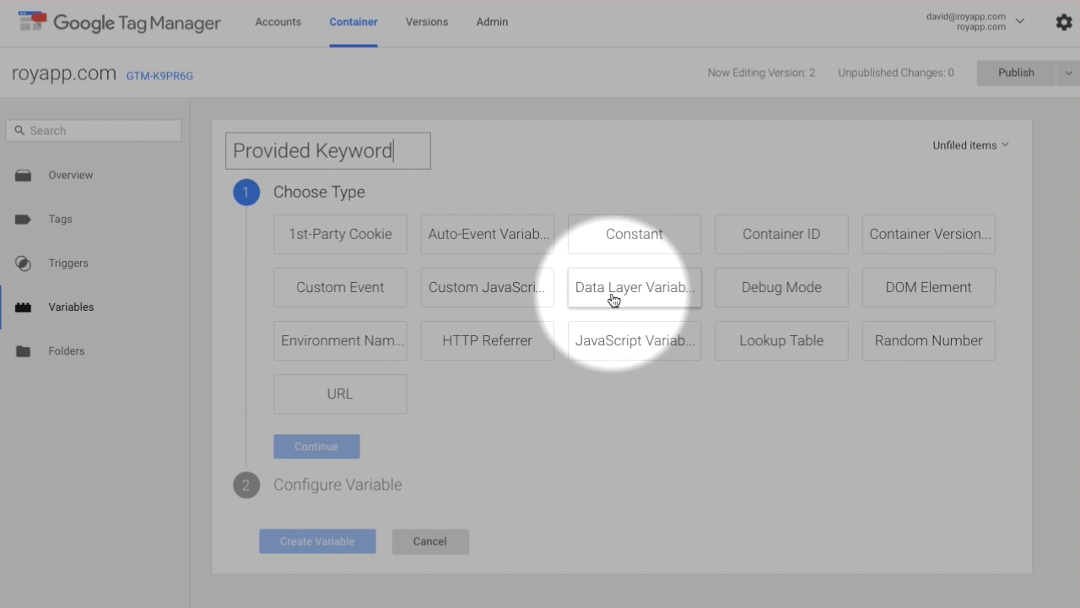
click(614, 298)
click(392, 337)
text(RoyAppKeywordProvider.keyword)
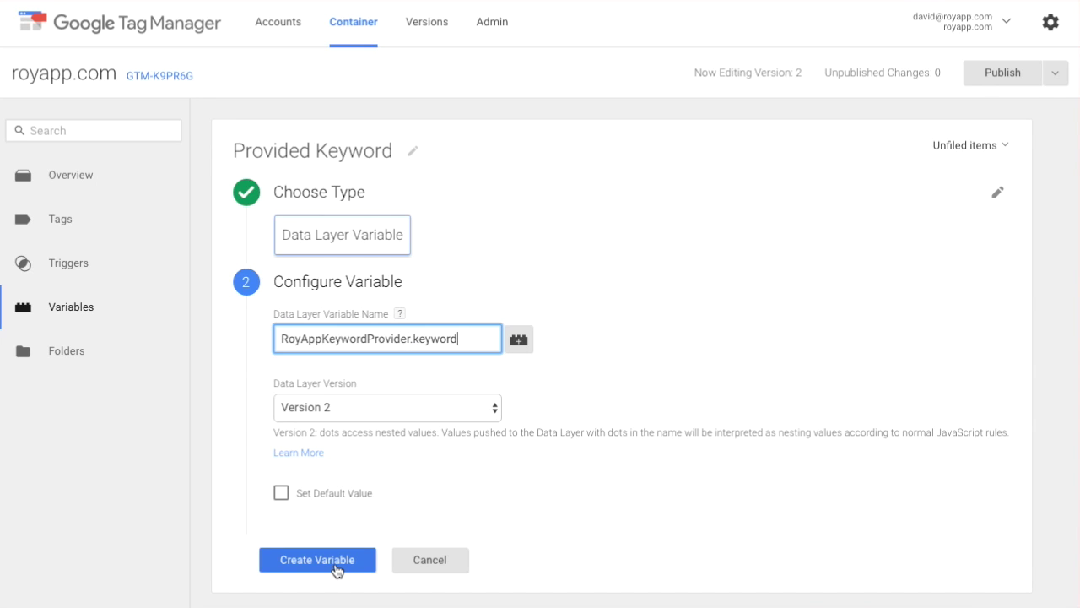
click(335, 564)
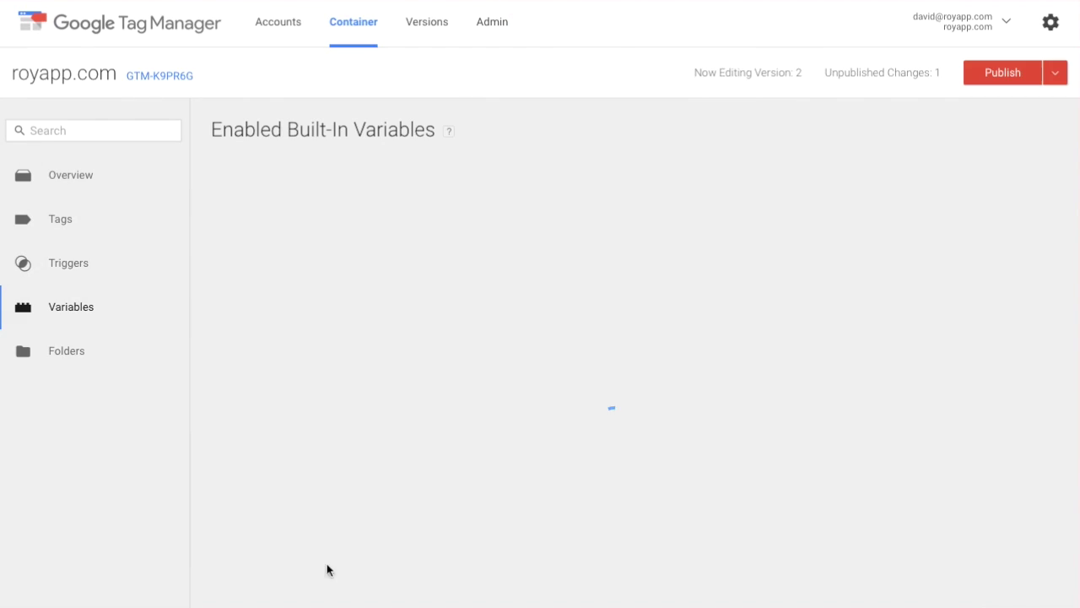
scroll(267, 545, down, 5)
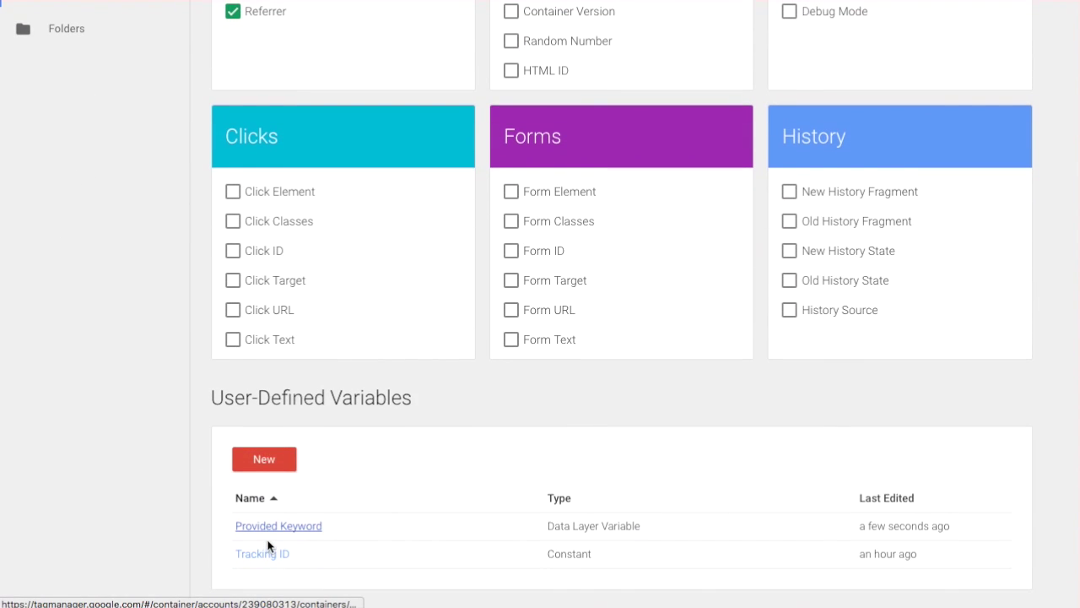
Step: Add a Data Layer Variable 'Provided Position' with key RoyAppKeywordProvider.position
click(267, 463)
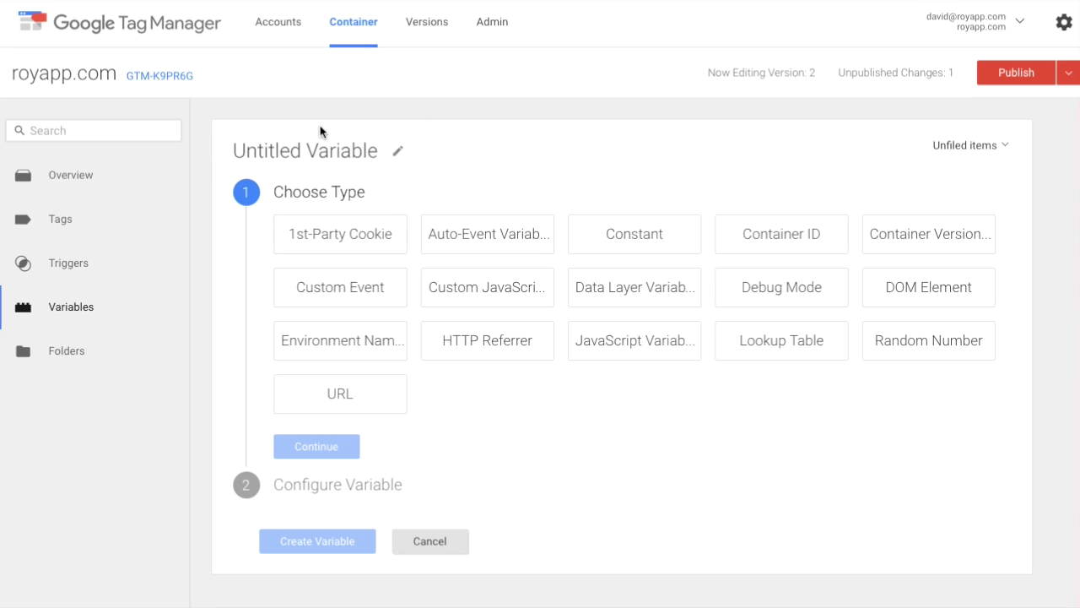
triple_click(321, 145)
text(Prov)
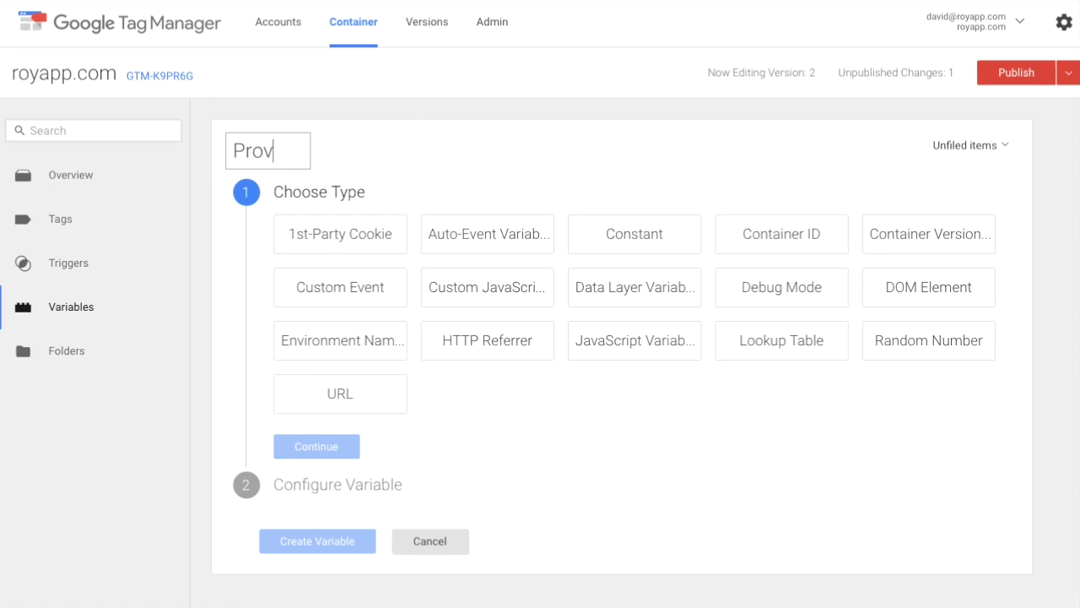
text(ided Position)
click(666, 284)
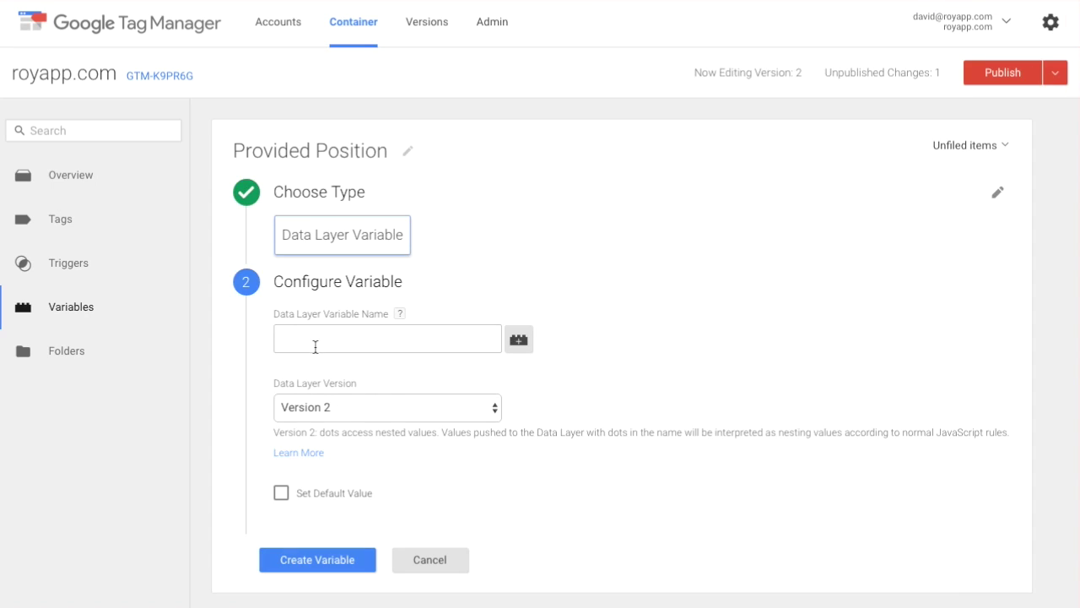
click(319, 343)
text(RoyAppKeywordProvider.position)
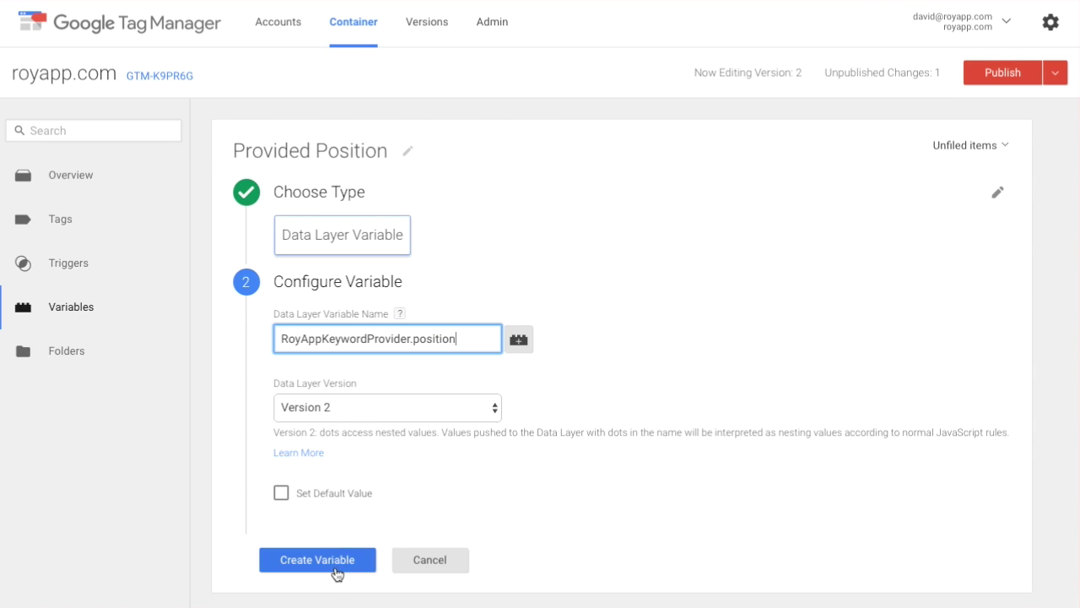
click(336, 567)
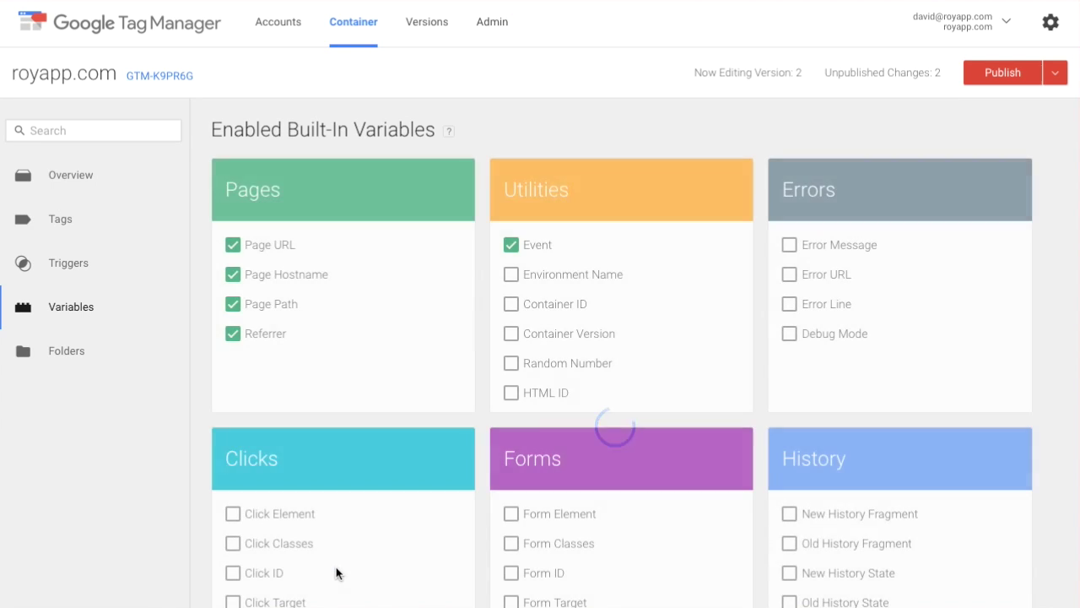
scroll(338, 571, down, 5)
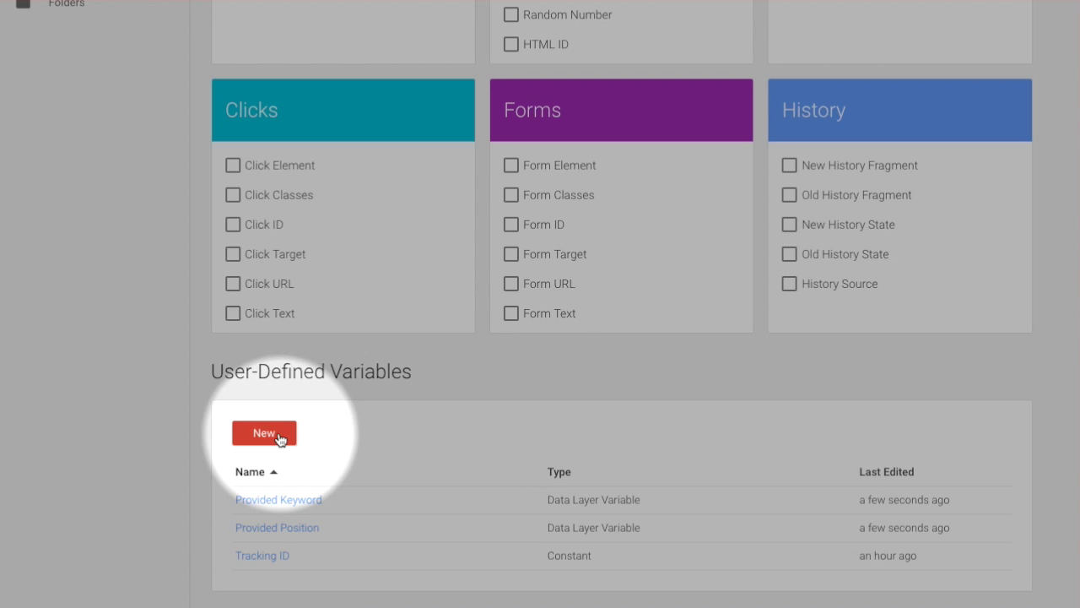
Step: Add a Data Layer Variable 'Provided Search Engine' with key RoyAppKeywordProvider.database
click(264, 433)
click(332, 152)
key(ctrl+a)
text(Provided S)
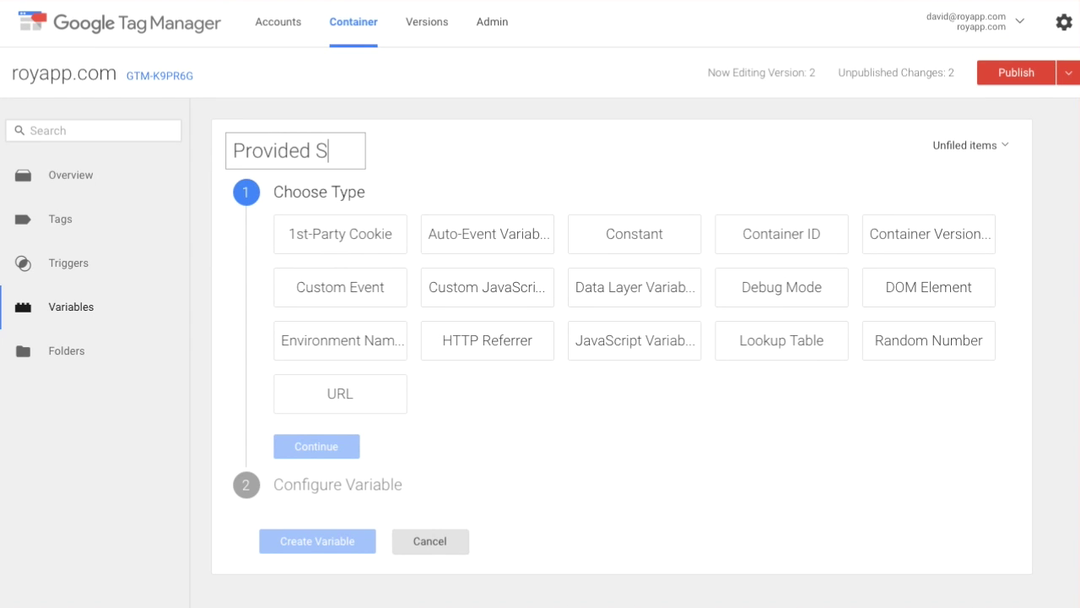
text(earch Engine)
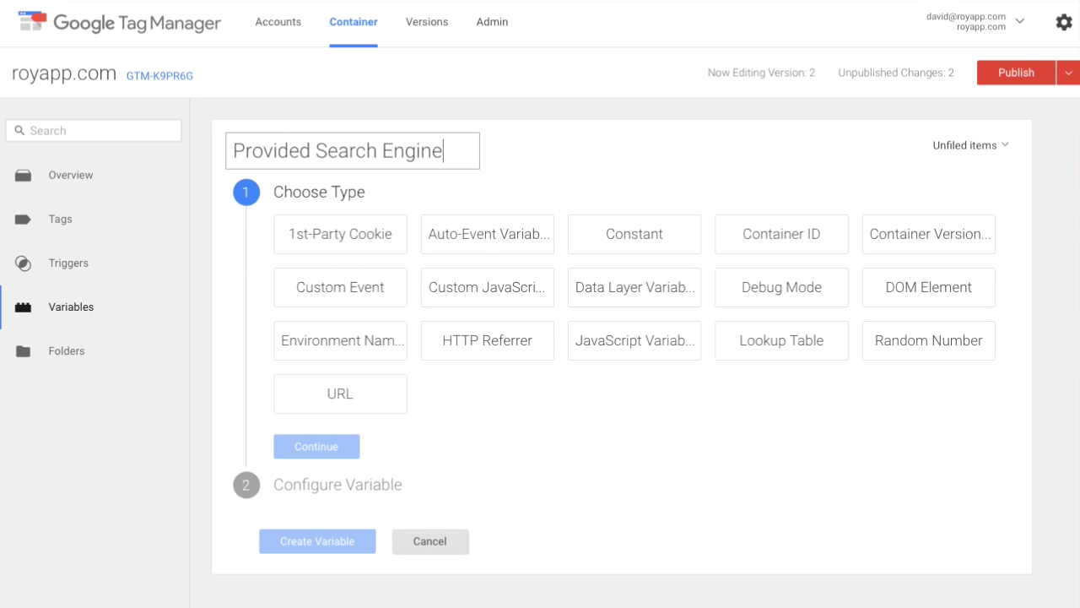
click(682, 283)
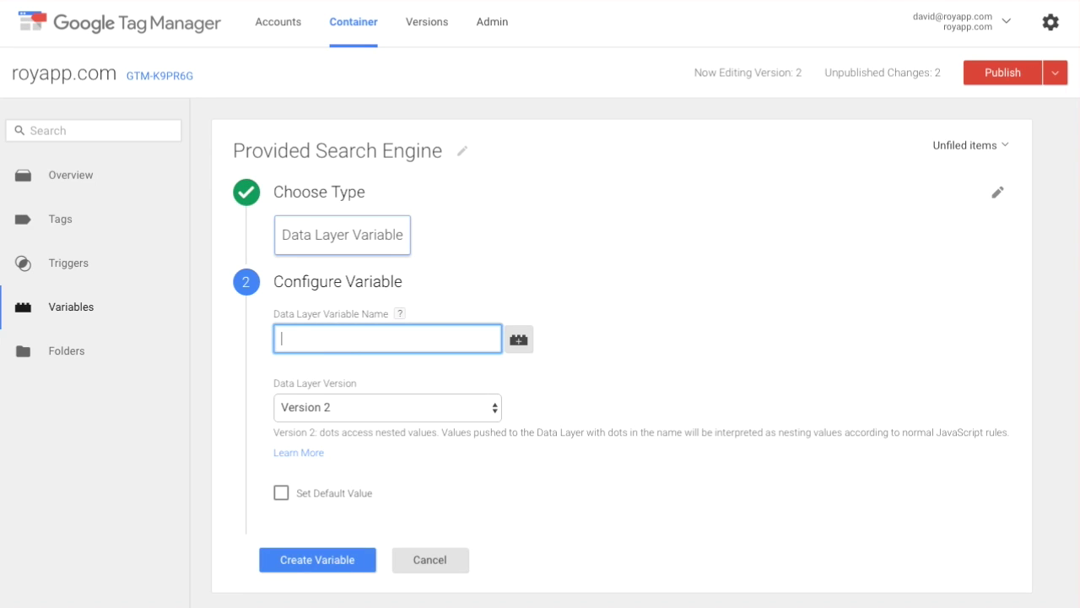
text(RoyAppKeywordPro)
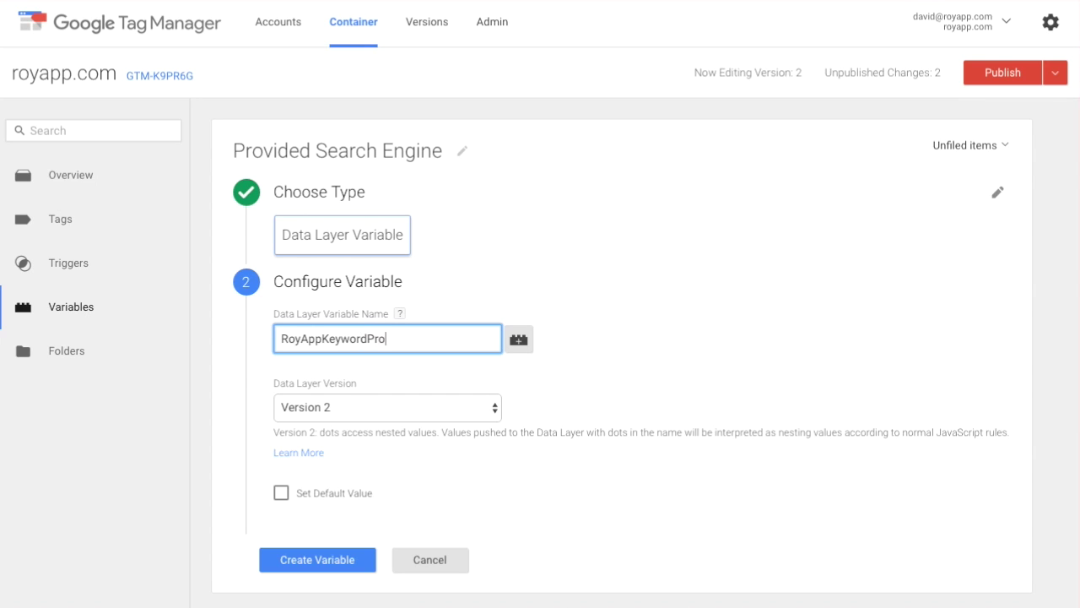
text(vider.database)
click(325, 557)
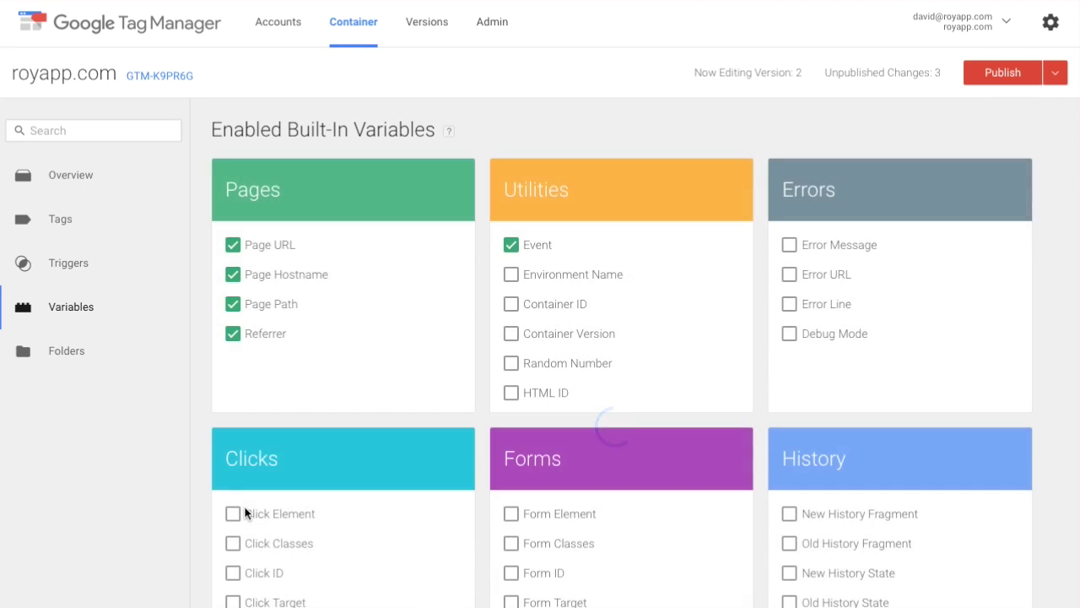
scroll(253, 506, down, 5)
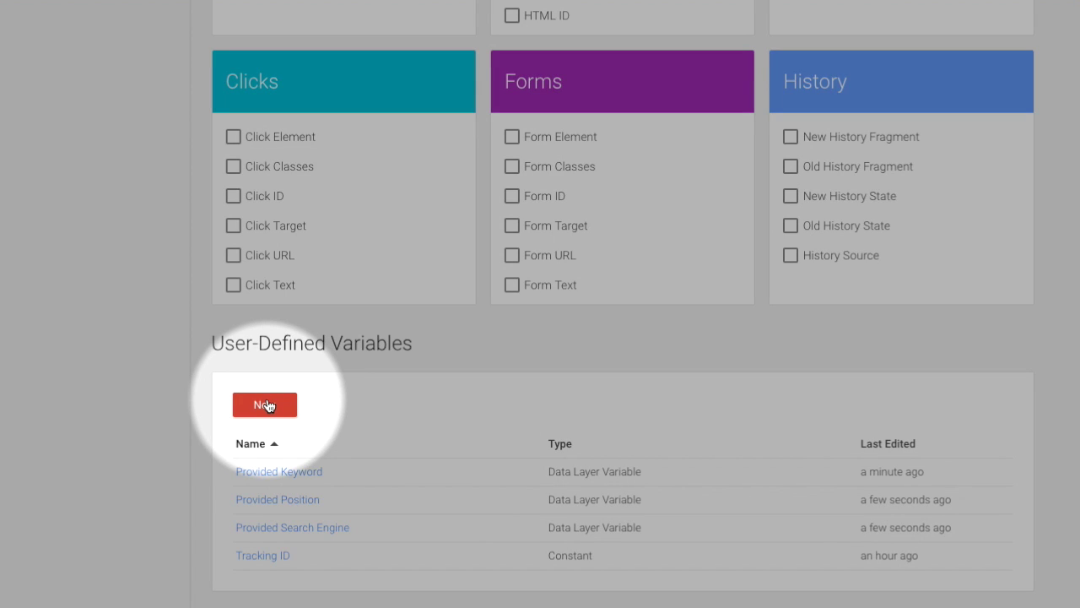
click(265, 405)
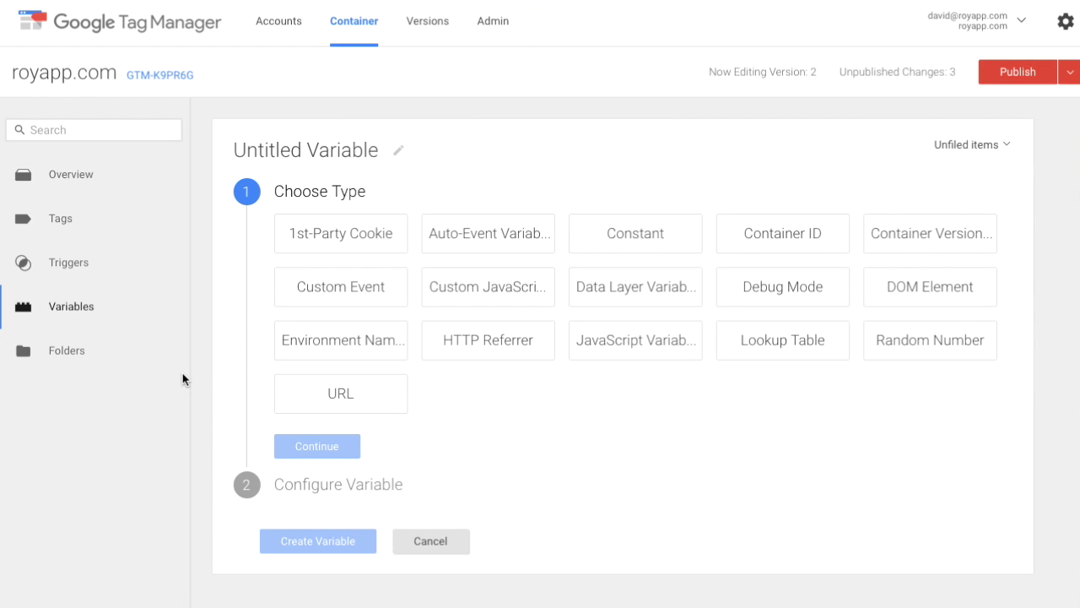
Step: Make the new variable a Constant named Keyword Provider Account ID, pasting in the account ID as its value
triple_click(342, 150)
text(K)
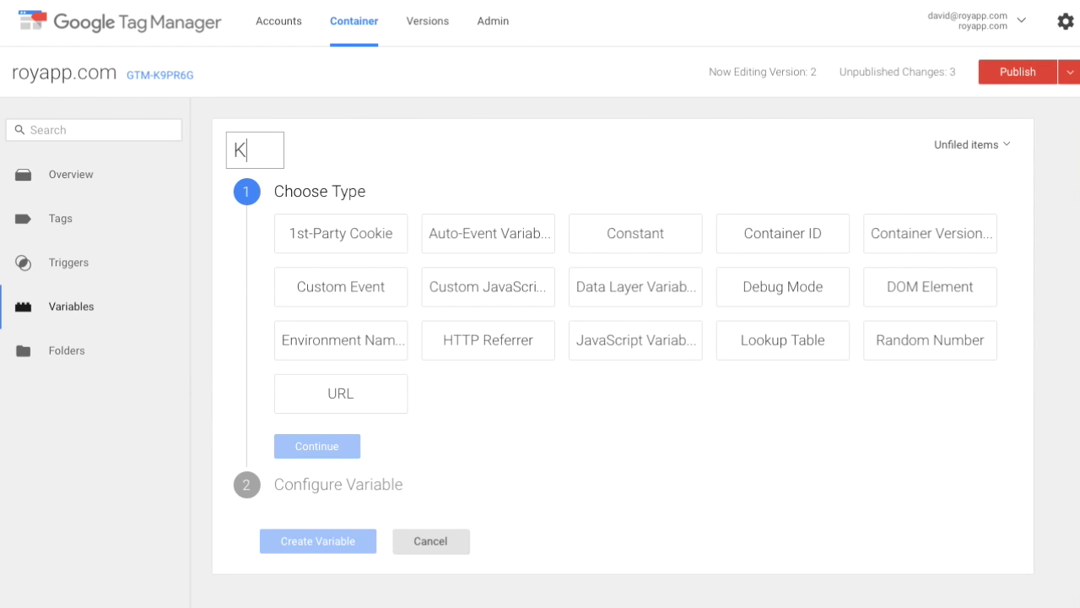
text(eyword Prov)
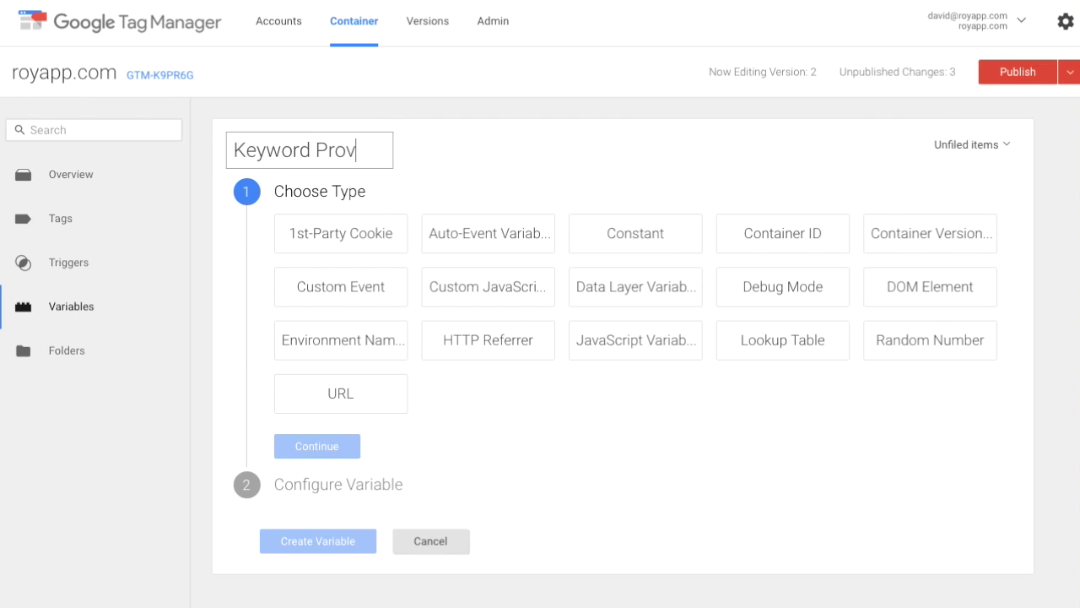
text(ider Account )
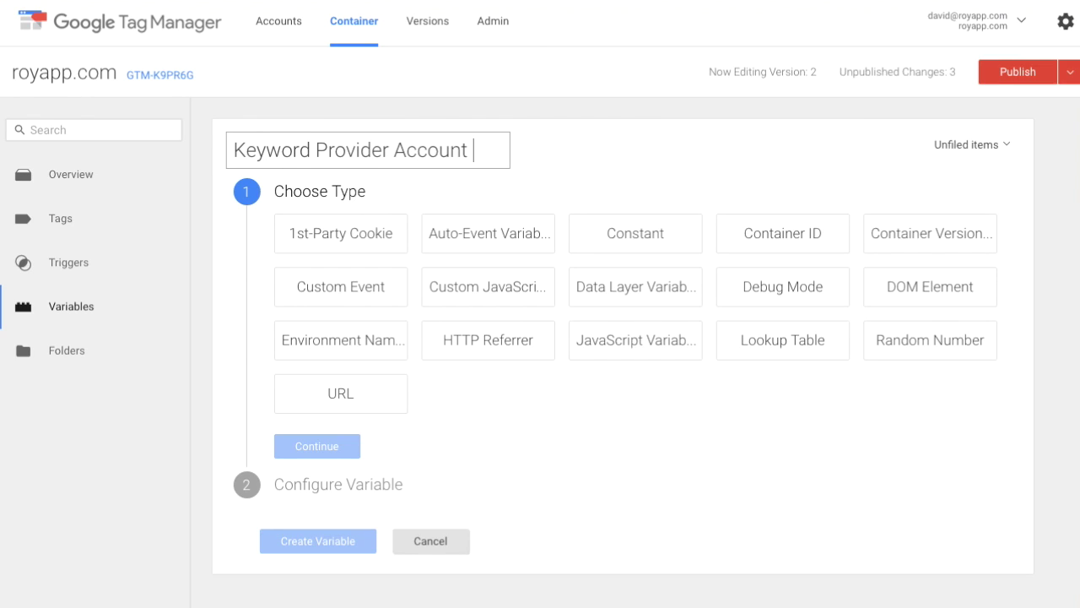
text(ID)
key(Return)
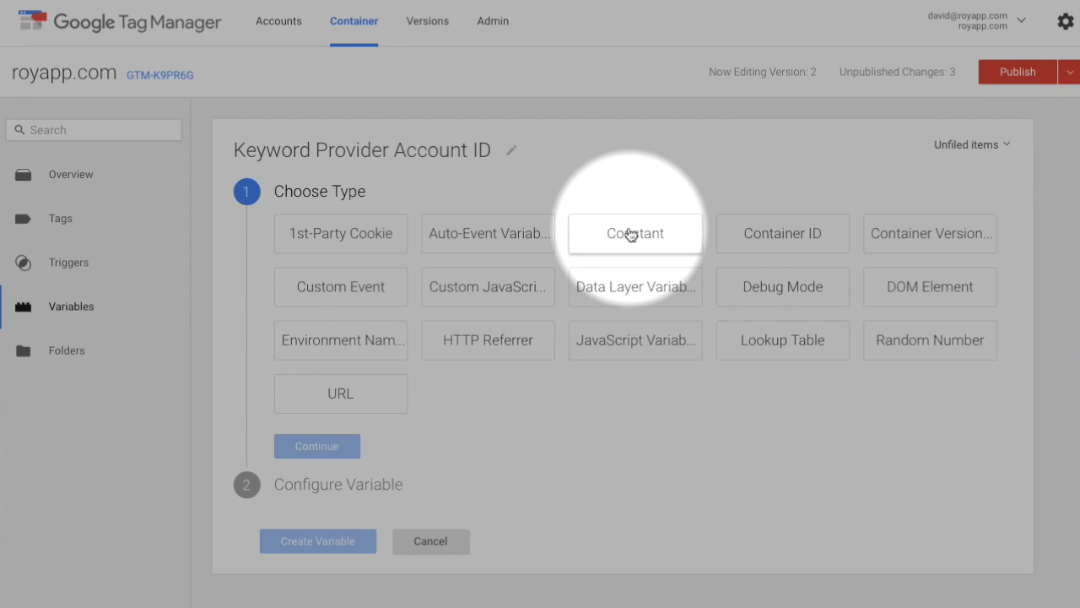
click(630, 232)
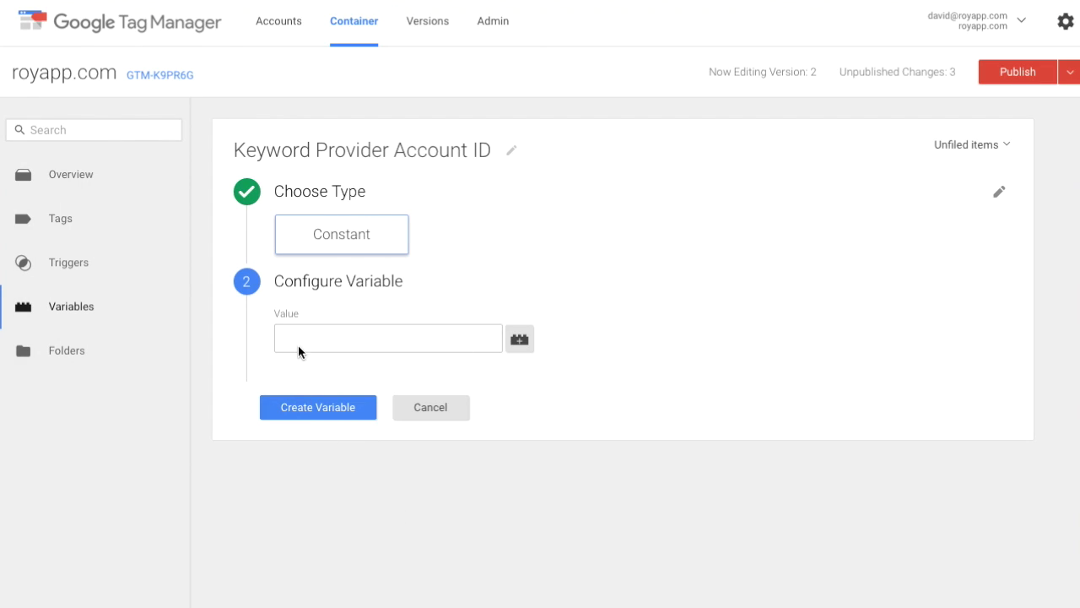
click(311, 339)
text(da999f53ae524ff98464a39c43d3a8f0)
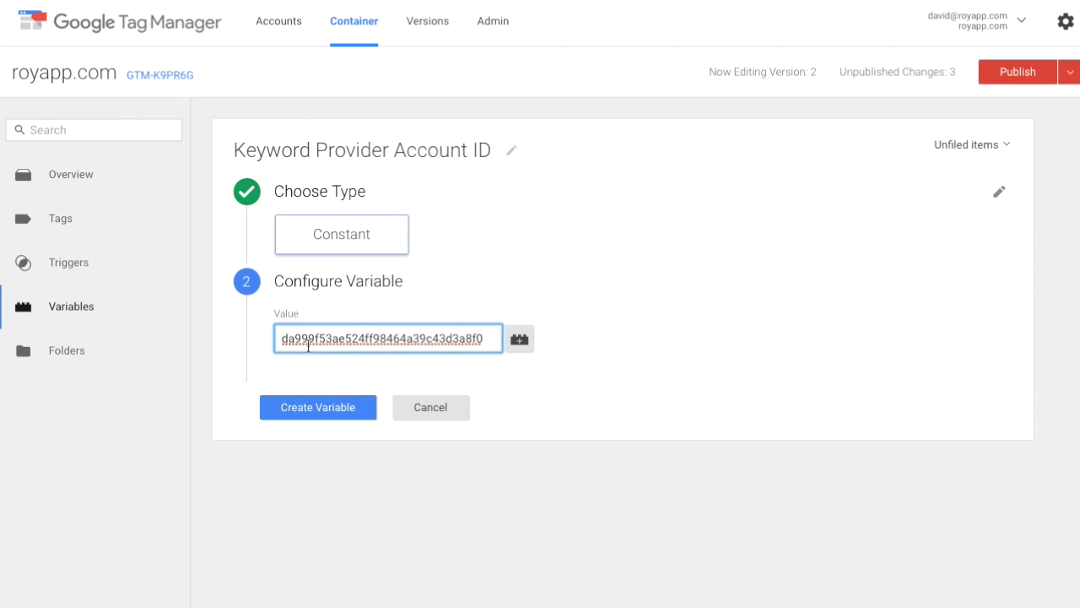
click(293, 408)
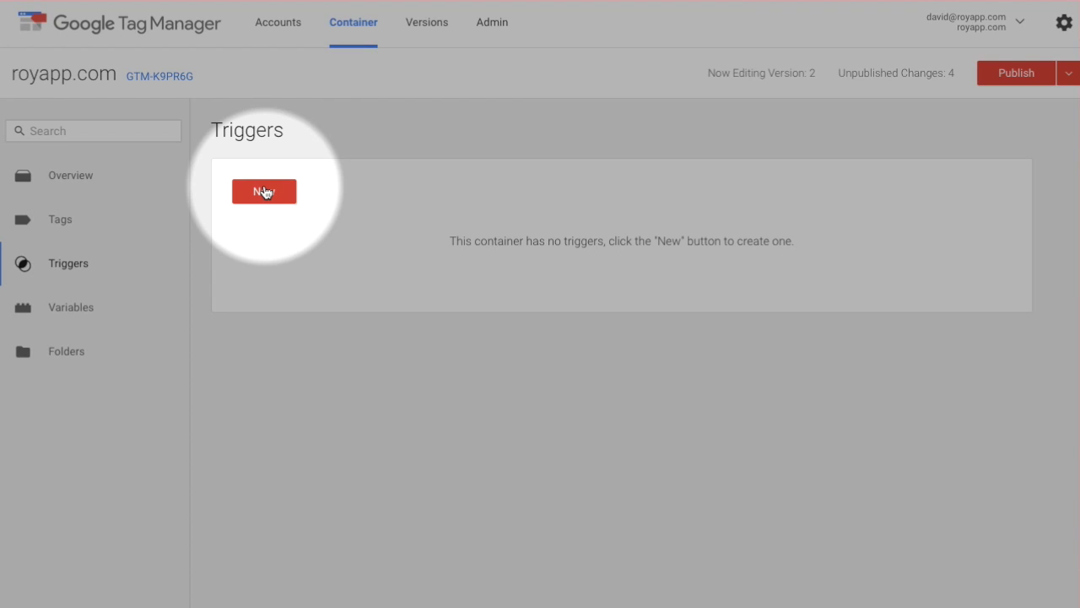
Step: Add a Custom Event trigger 'Provided keyword' with event name Provided keyword
click(264, 193)
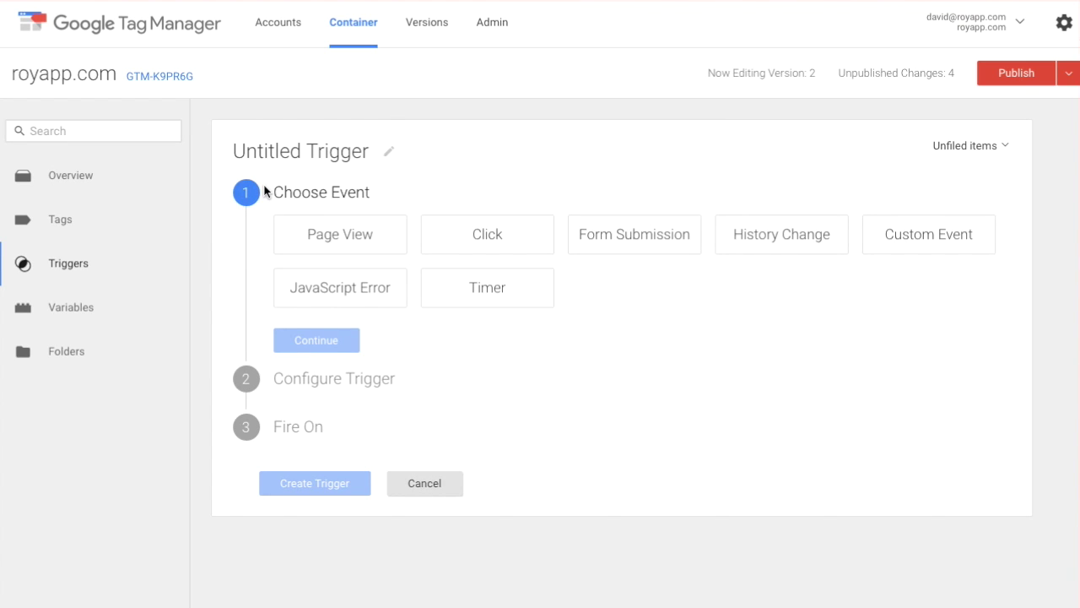
click(301, 151)
triple_click(300, 151)
text(Pr)
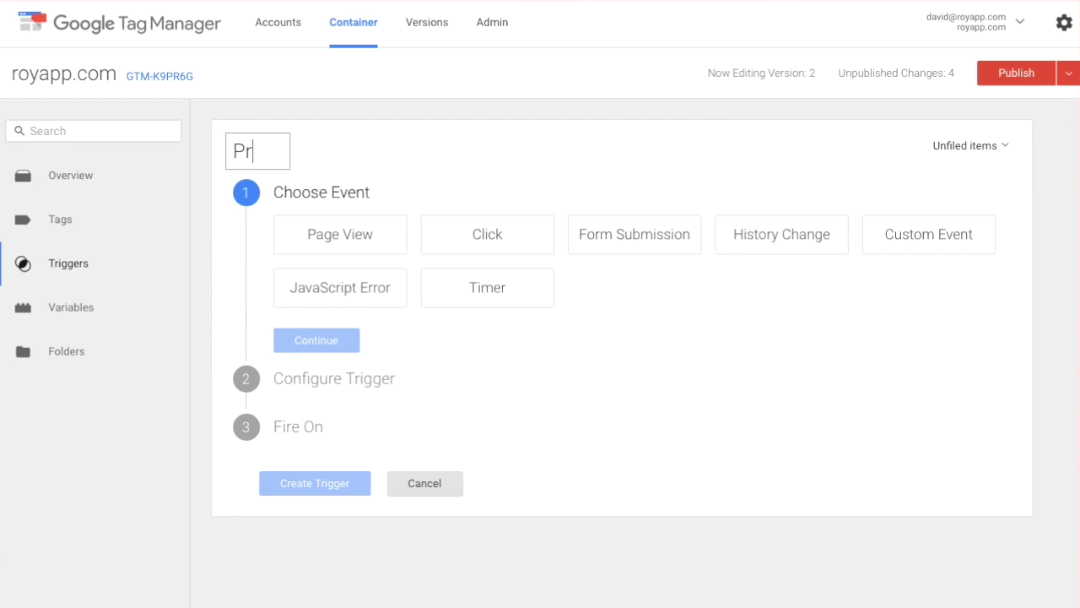
text(ovided keyword)
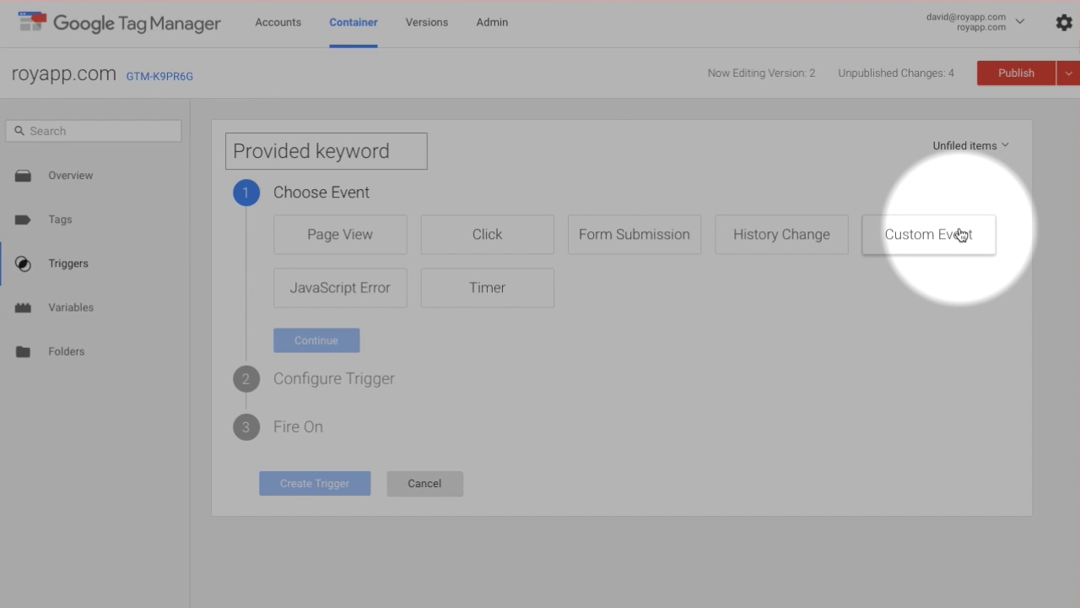
click(961, 235)
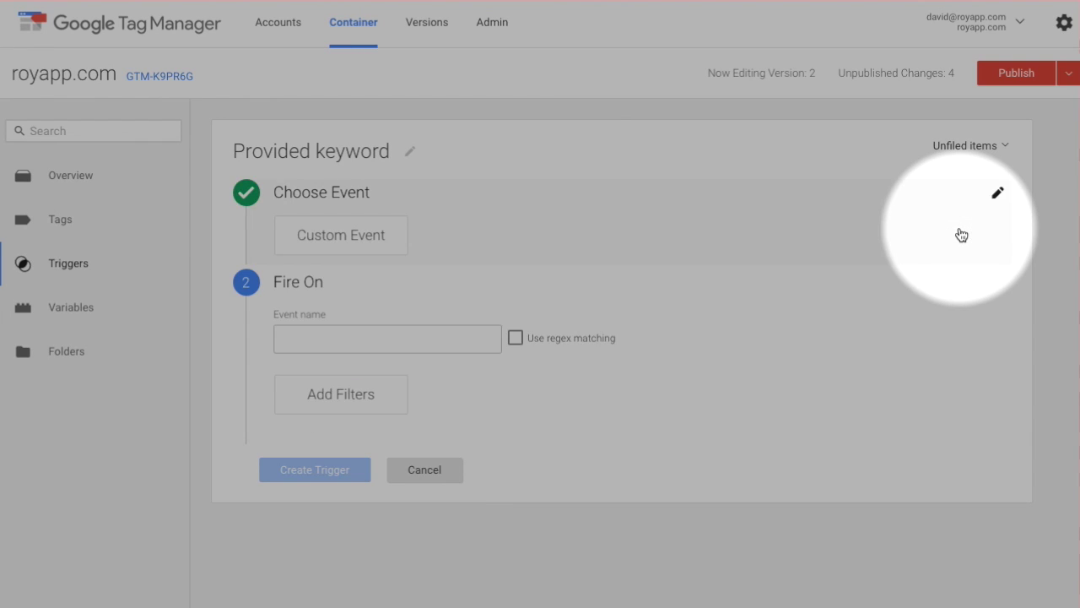
click(433, 339)
text(Provided keytw)
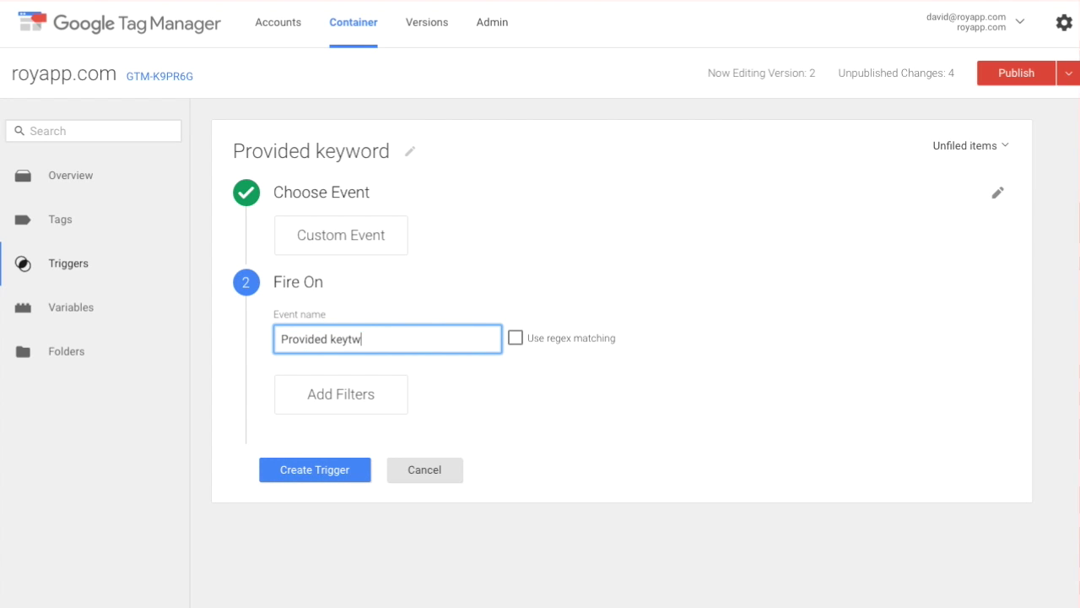
key(BackSpace)
key(BackSpace)
text(word)
click(334, 474)
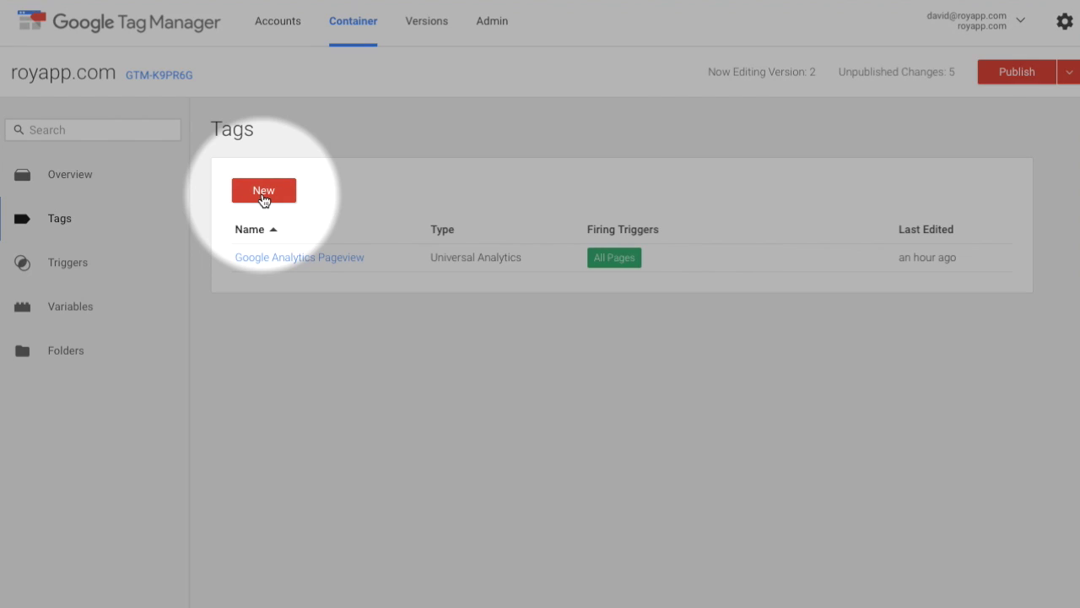
Step: Create a Universal Analytics tag titled 'Google Analytics Event - Send keyword data from Keyword Provider'
click(262, 194)
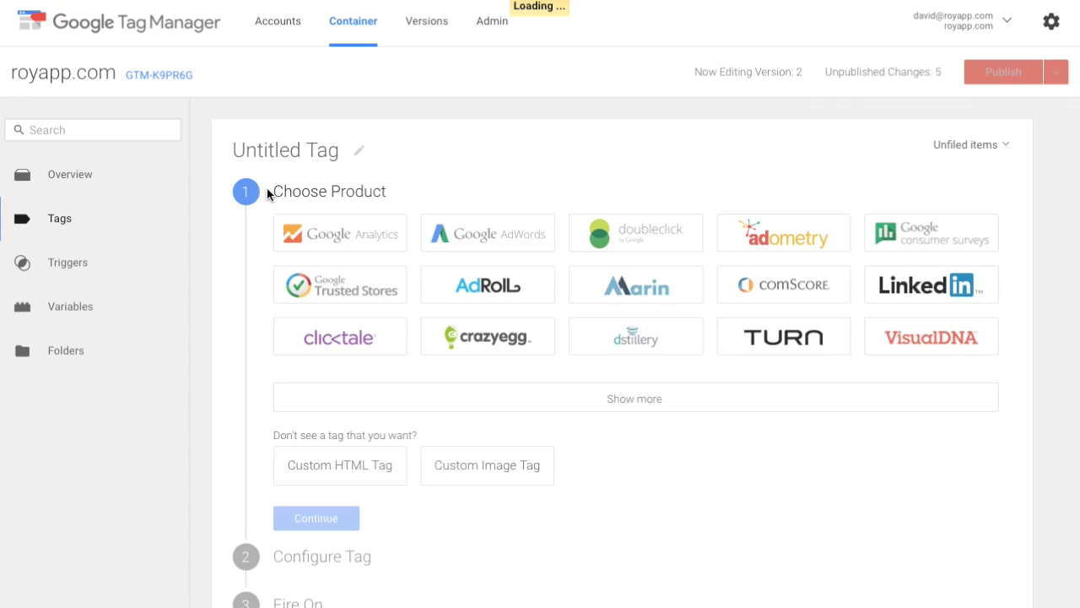
click(282, 152)
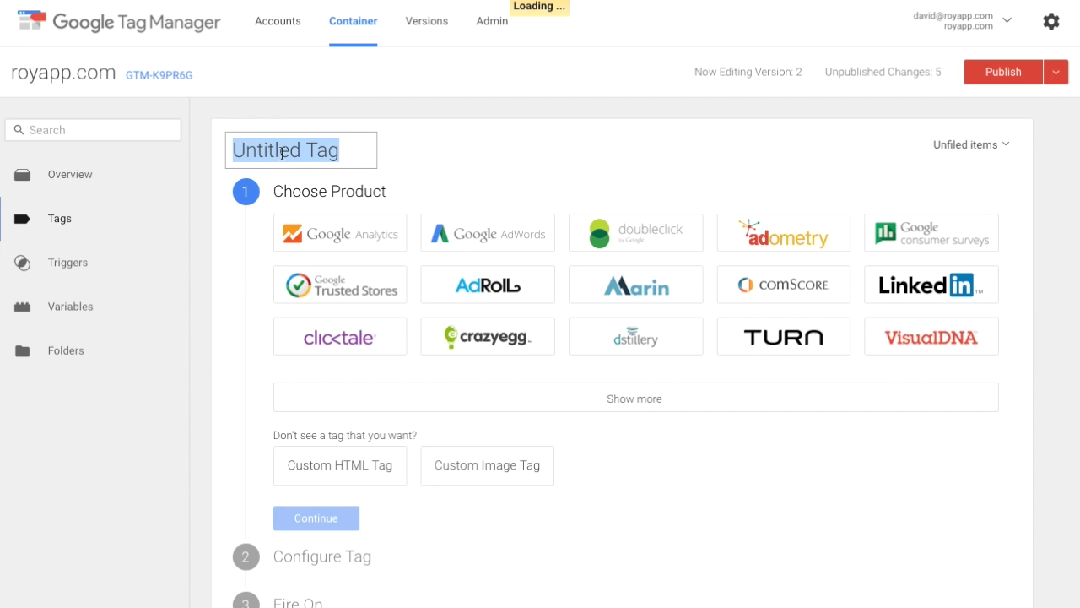
text(Google Analyt)
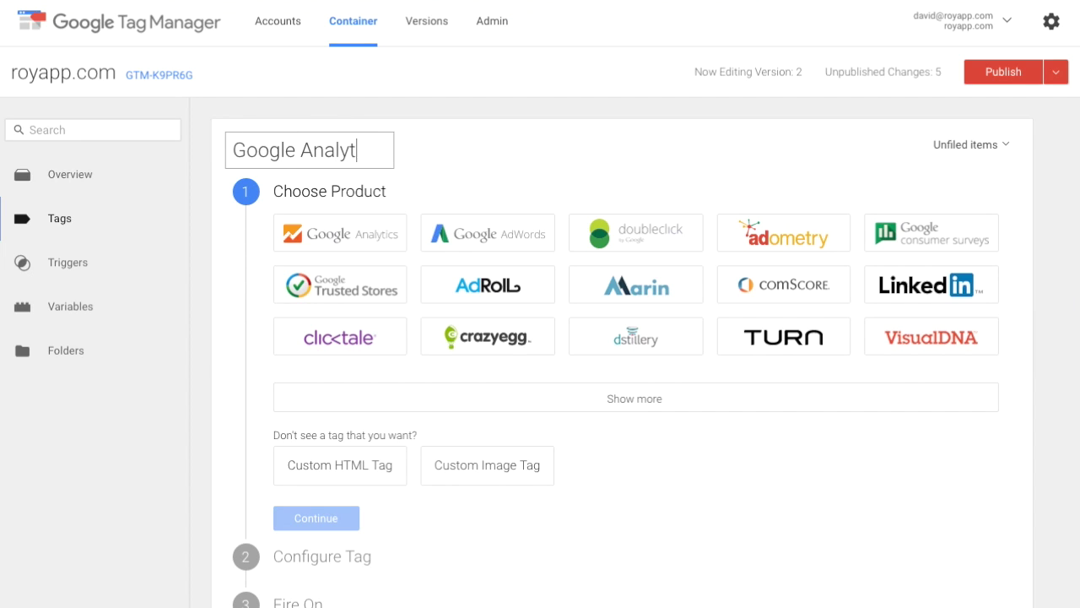
text(ics Event)
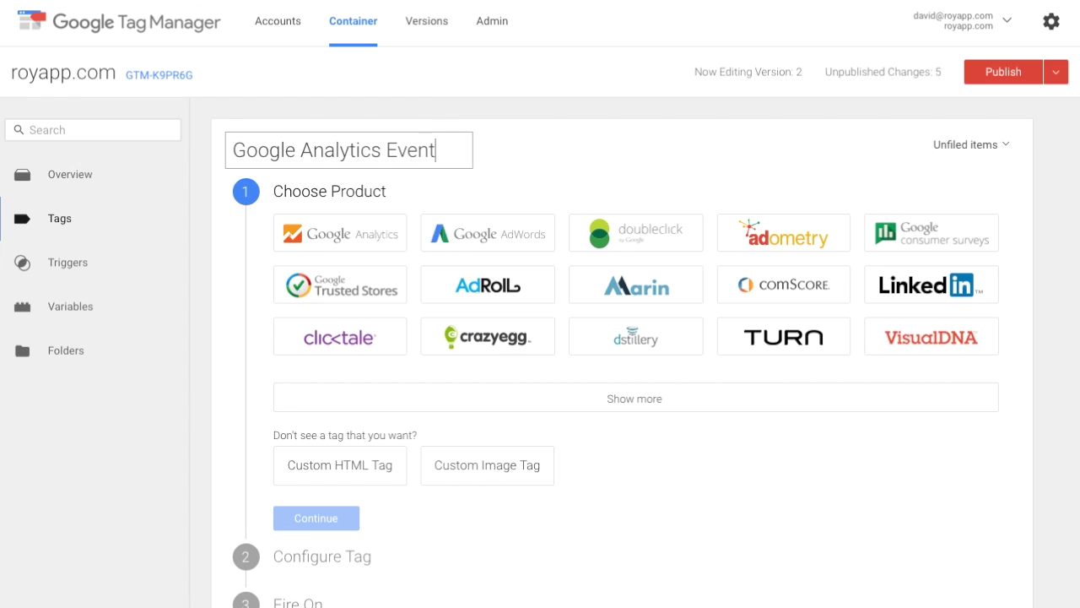
text( - Sen)
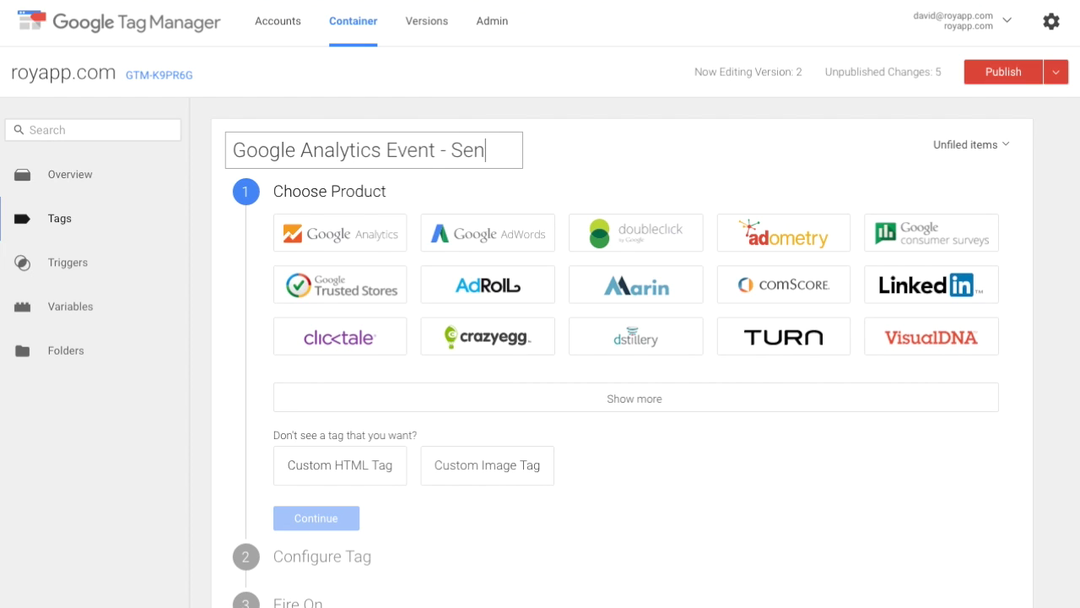
text(d keyword data )
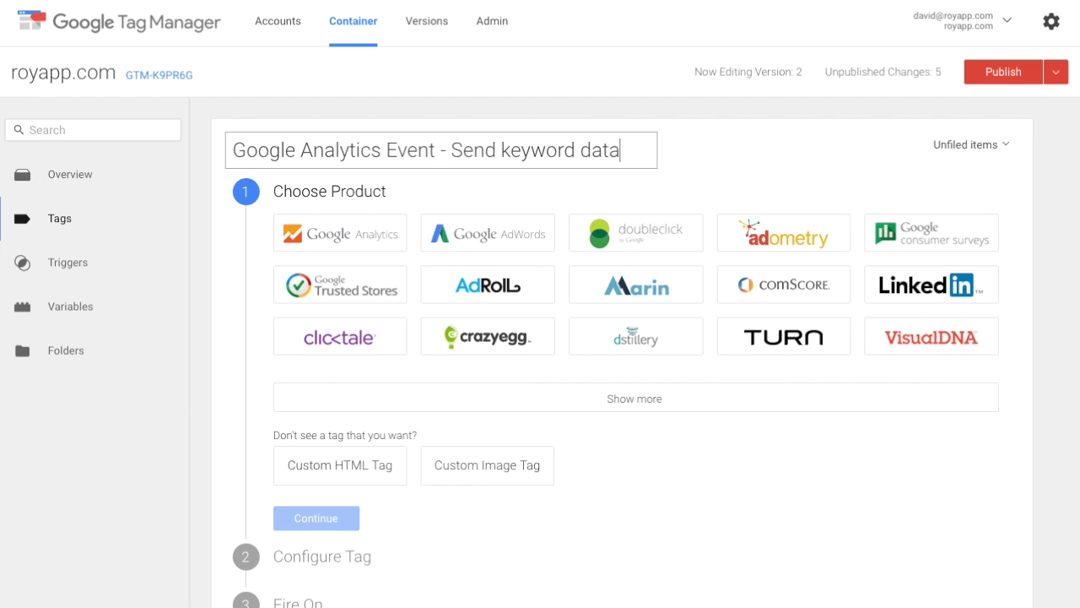
text(from Key)
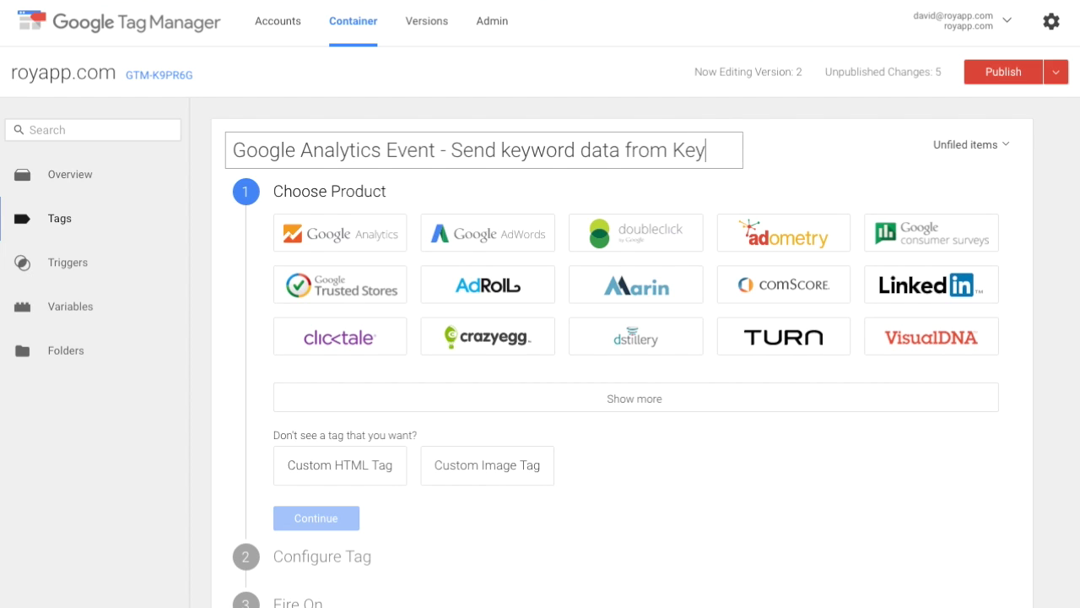
text(word Provider)
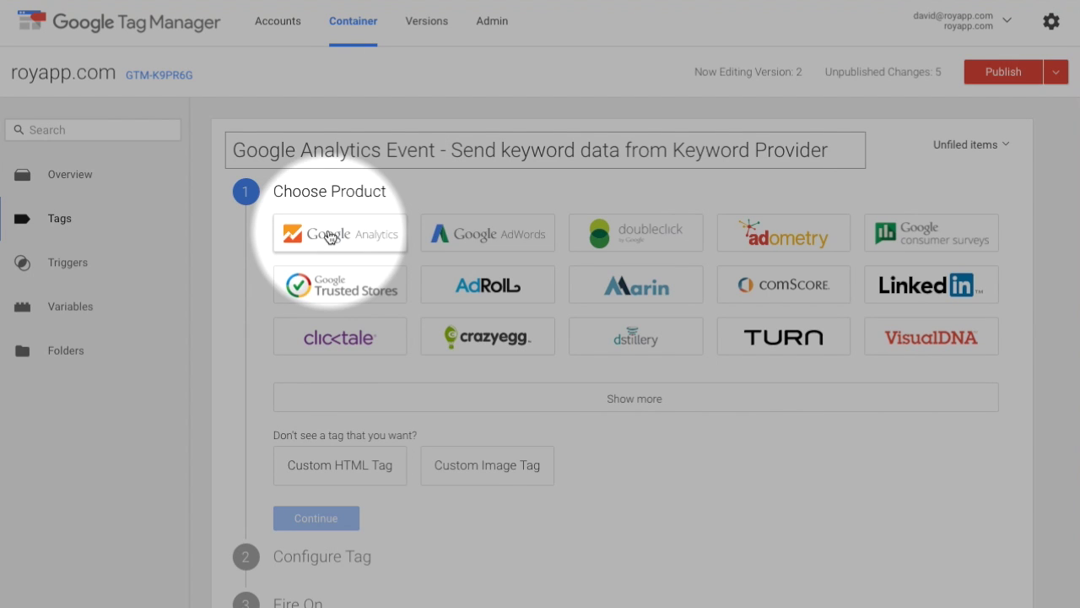
click(329, 236)
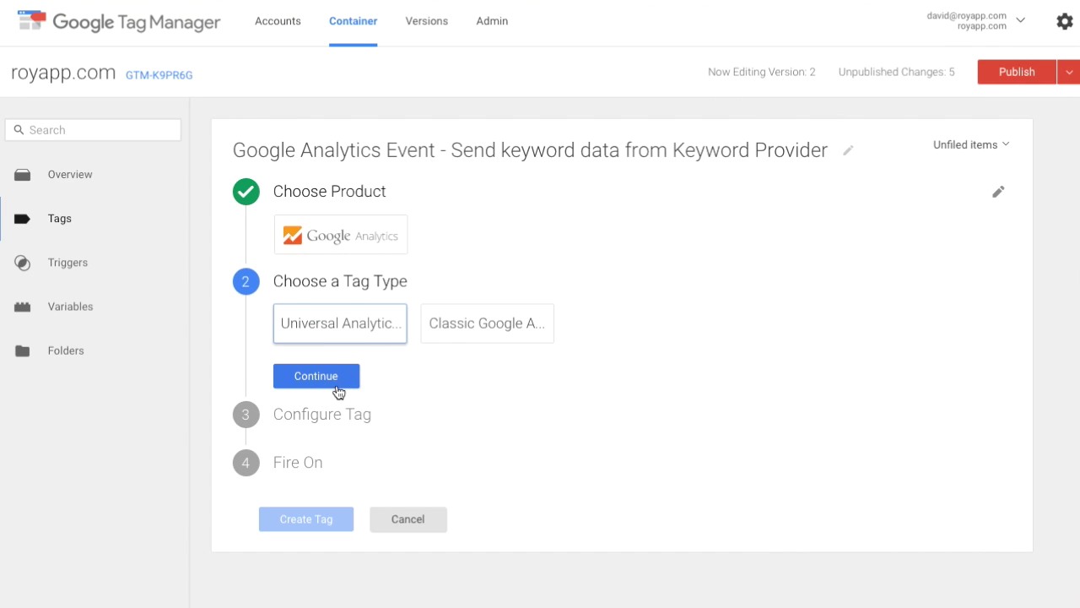
click(336, 386)
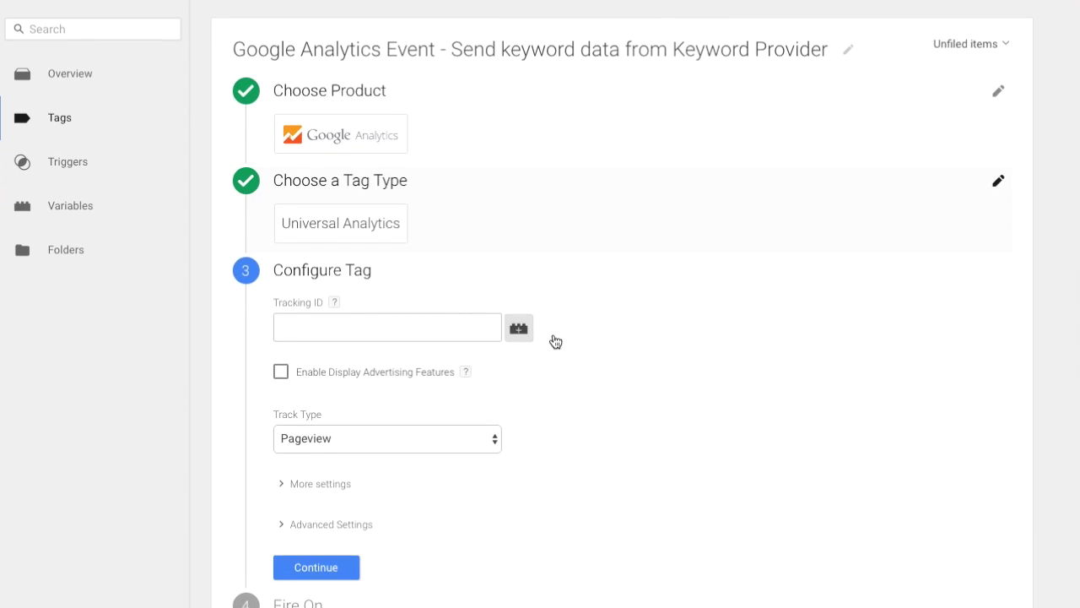
Step: Set the tag's Tracking ID to {{Tracking ID}} and its track type to Event
click(374, 221)
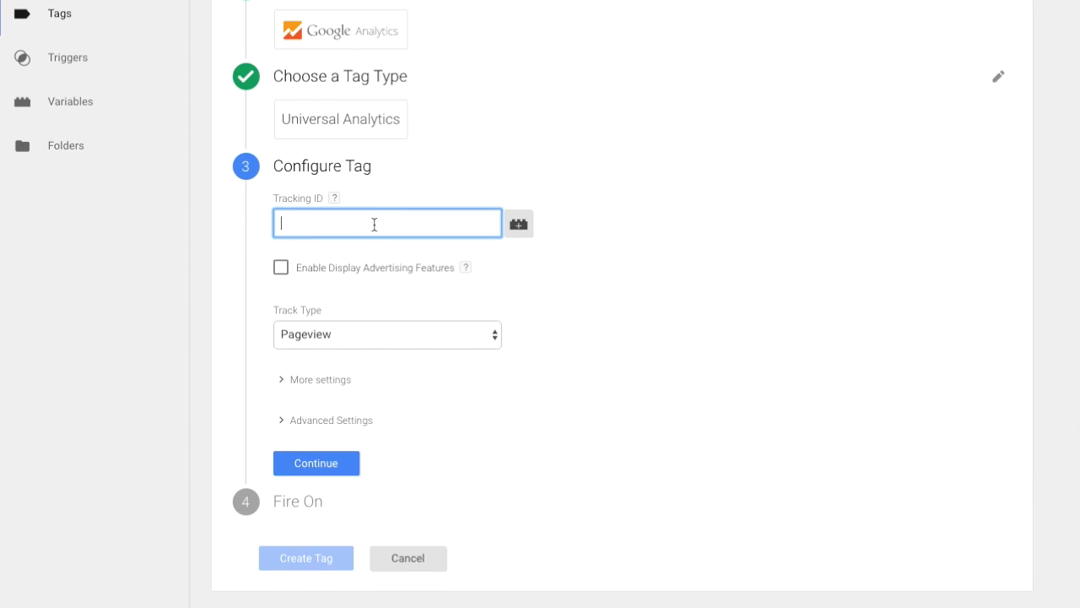
text({{Tracki)
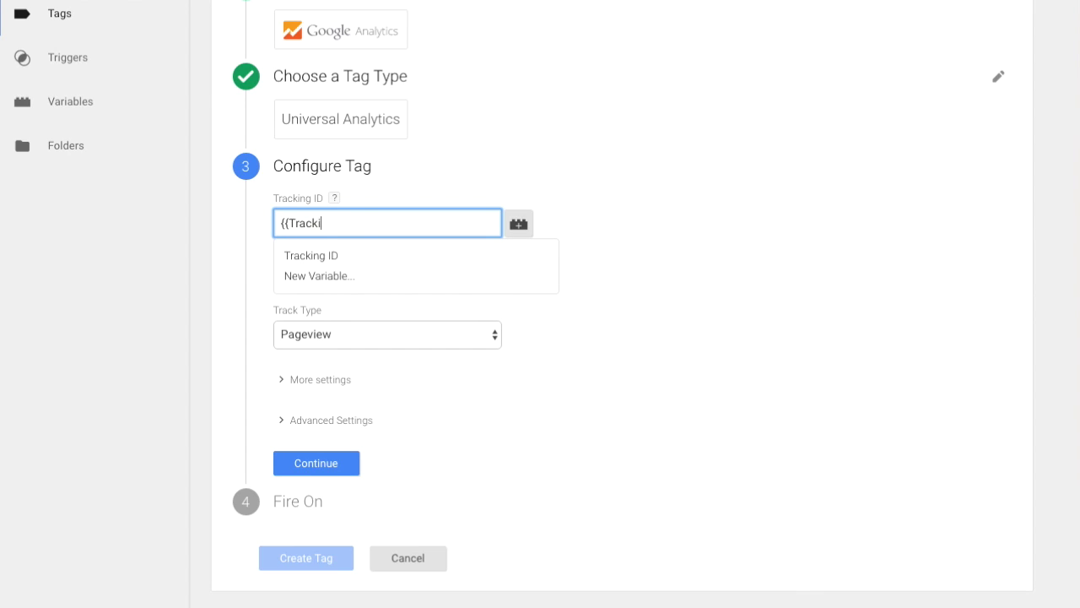
key(Down)
key(Return)
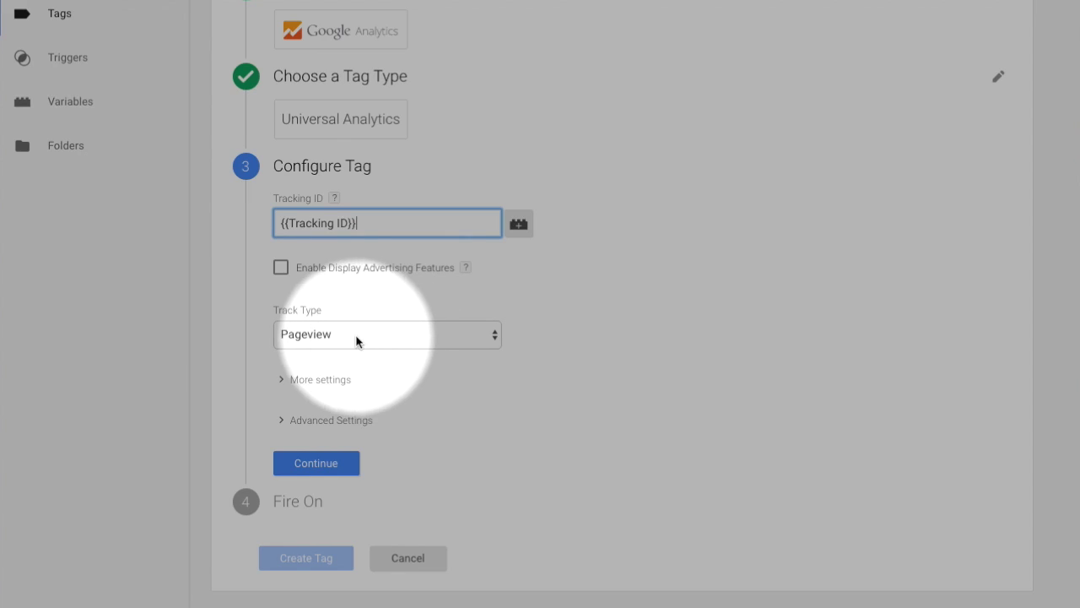
click(355, 336)
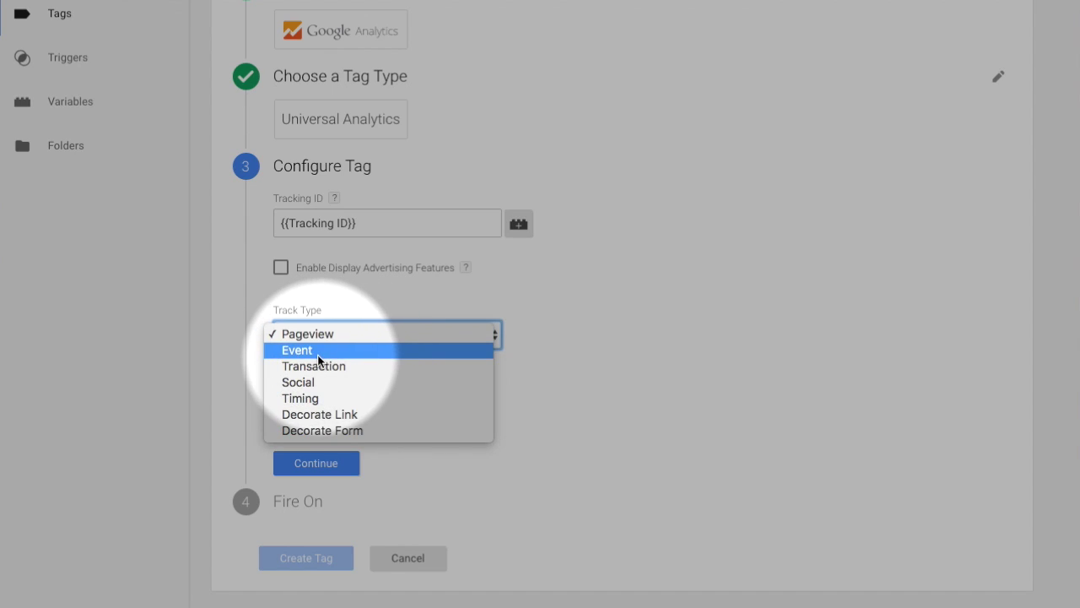
click(316, 351)
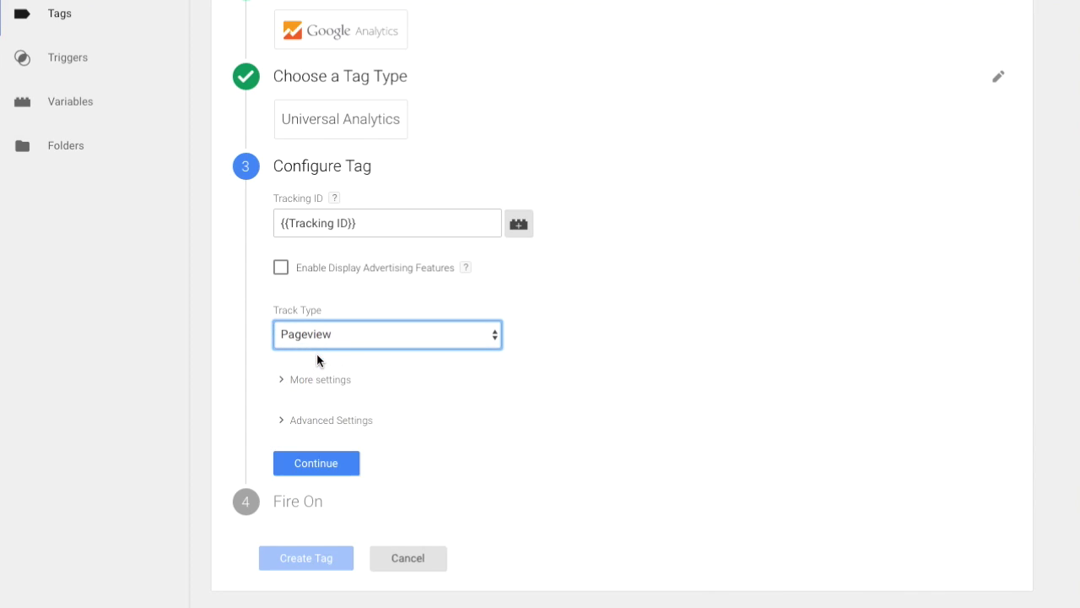
scroll(511, 373, down, 3)
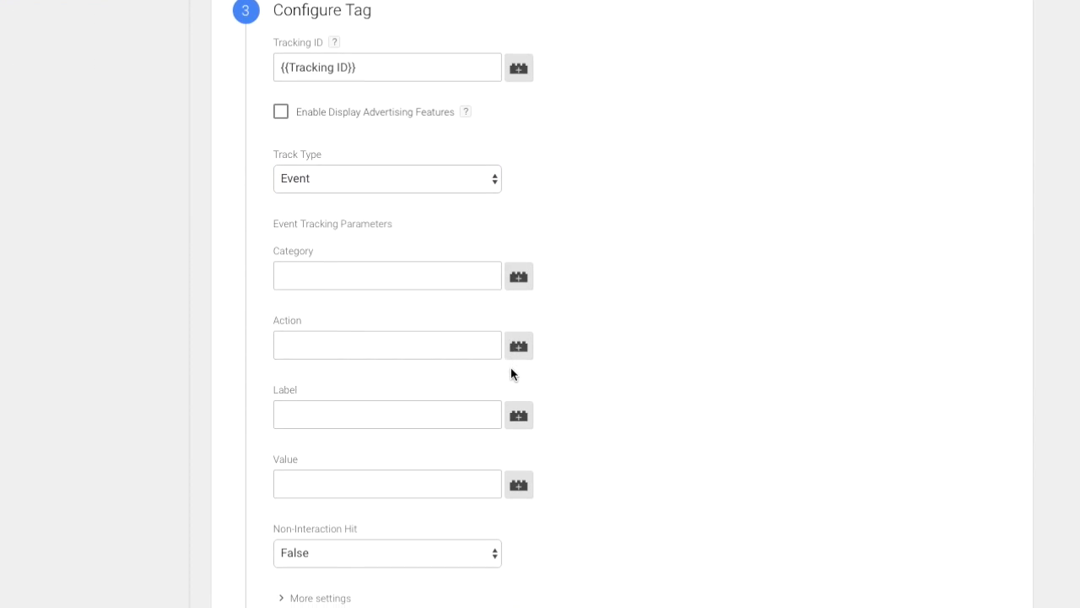
Step: Fill event category Roy App Keyword Provider, action Provided keyword, and label {{Provided Keyword}}
click(334, 261)
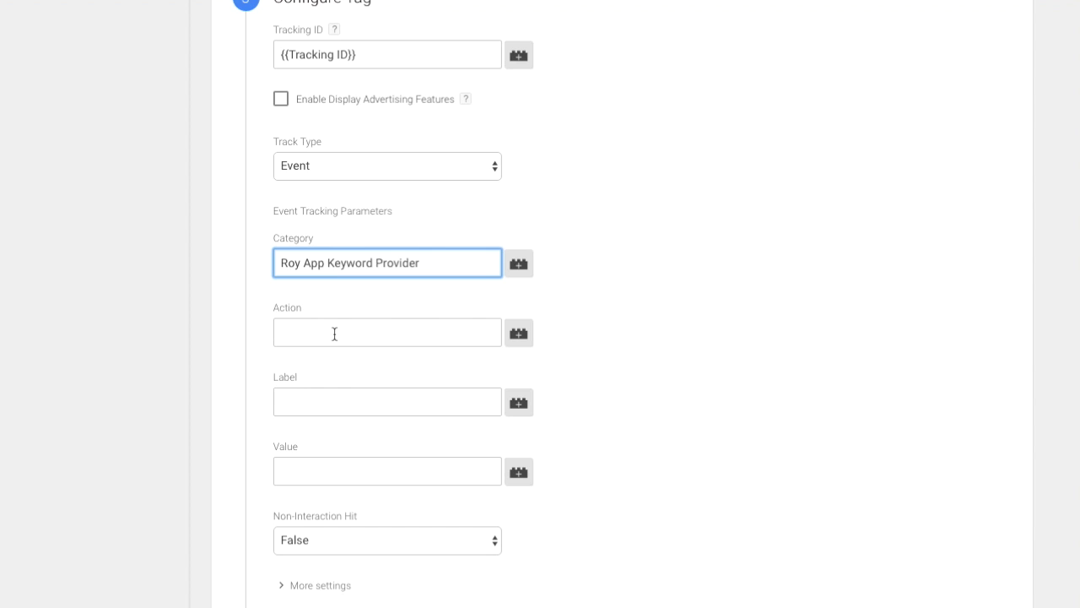
click(292, 327)
text(Provided keyword)
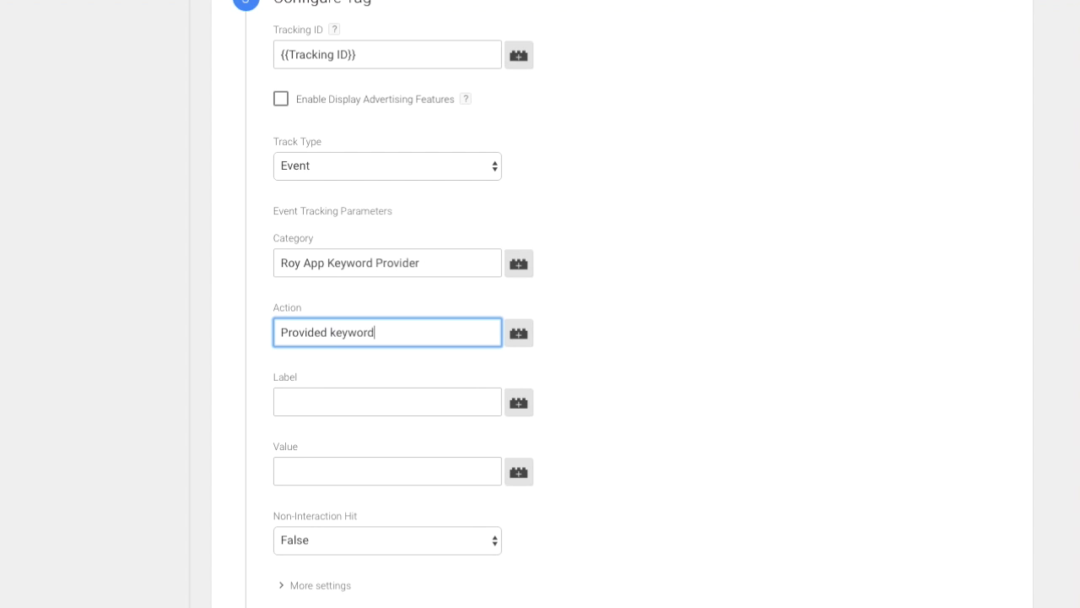
click(321, 392)
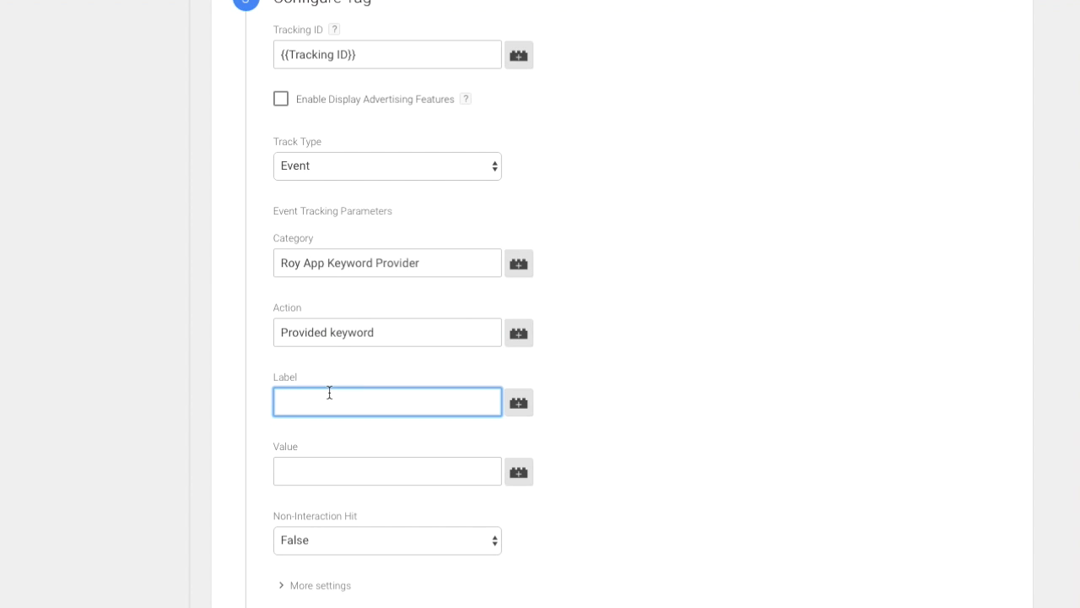
text({{Pr)
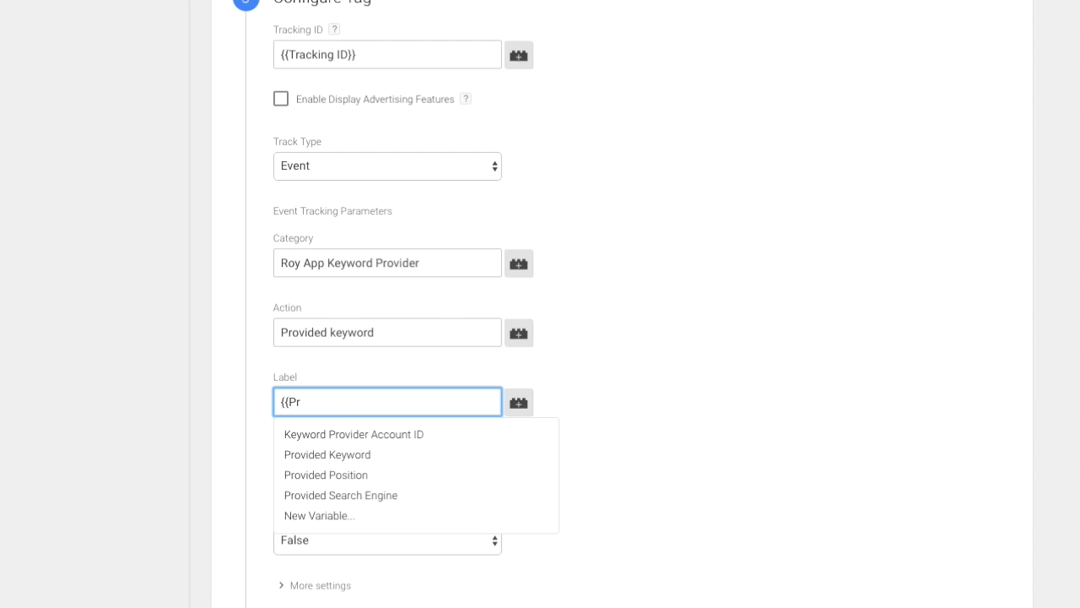
key(Up)
key(Down)
key(Down)
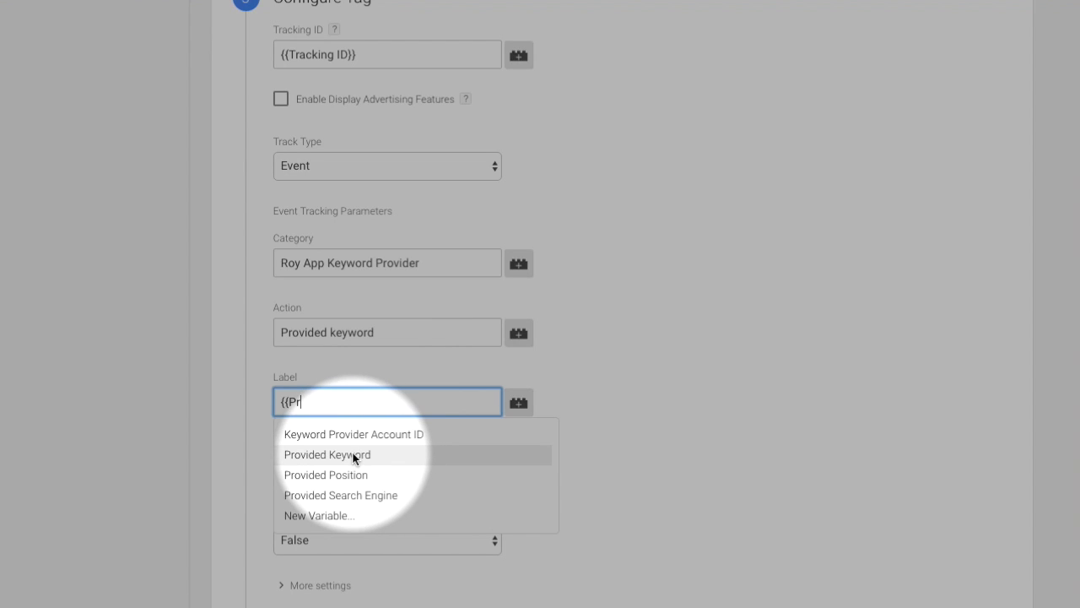
click(353, 455)
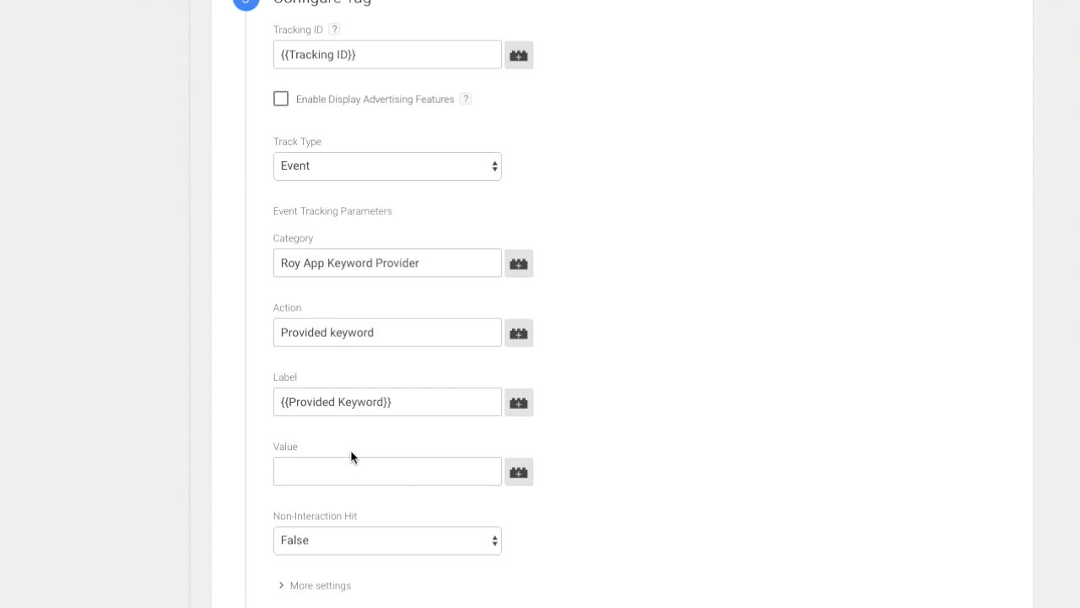
Step: Set the event's Non-Interaction Hit option to True
scroll(351, 456, down, 2)
click(352, 459)
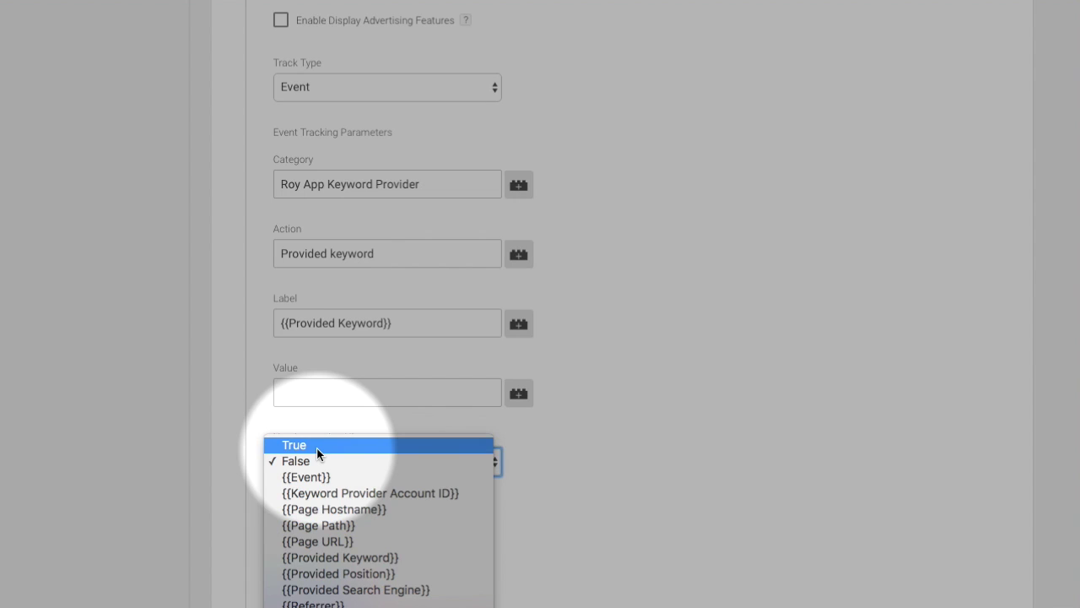
click(316, 447)
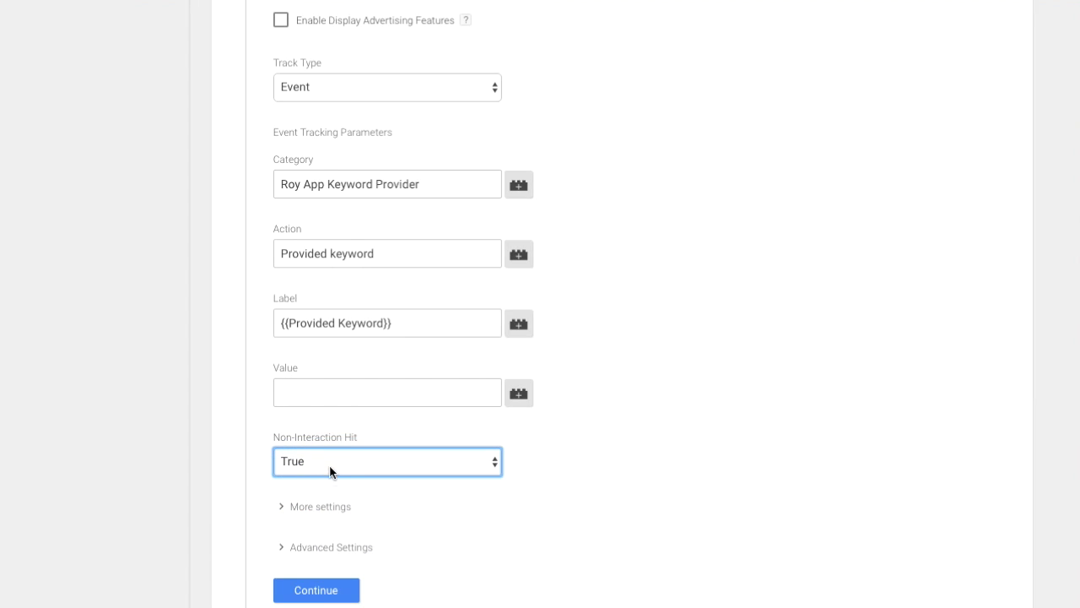
scroll(338, 485, down, 1)
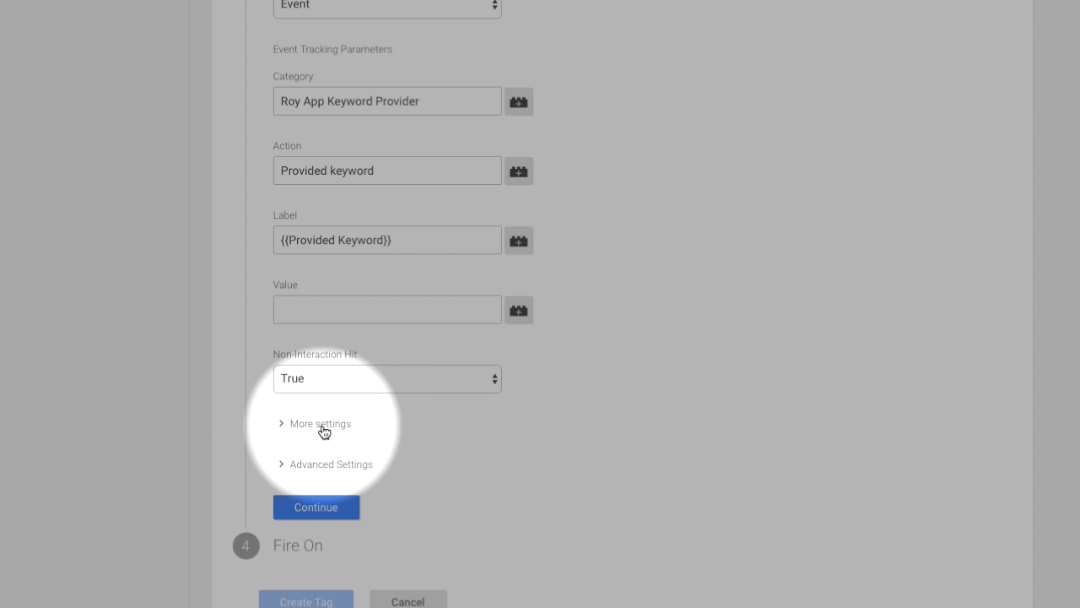
Step: Add custom dimension 1 with the value {{Provided Keyword}}
click(320, 424)
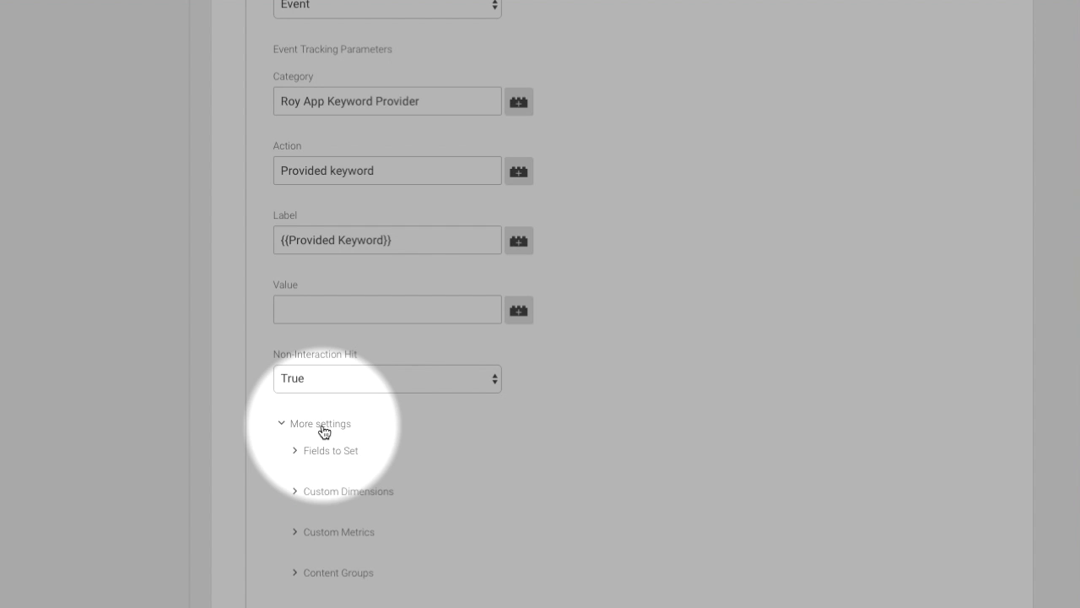
click(329, 493)
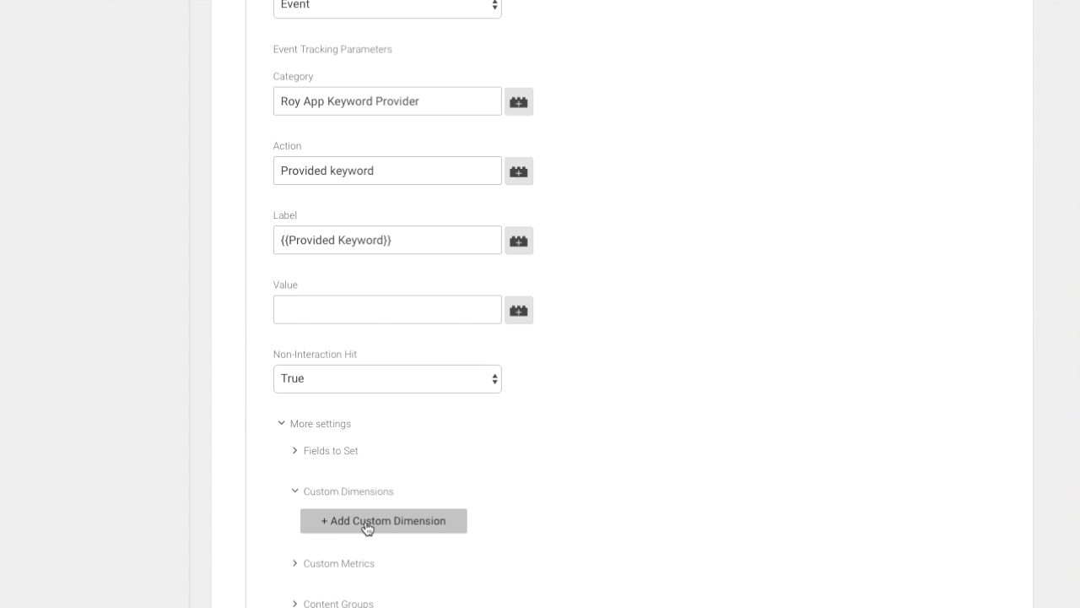
click(369, 521)
scroll(369, 528, down, 2)
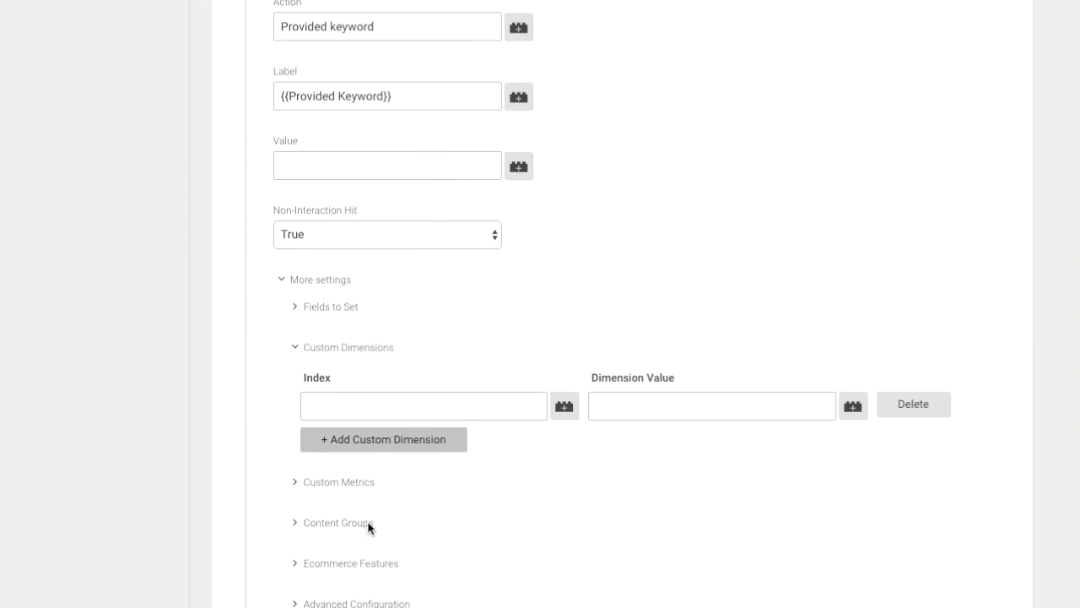
click(382, 398)
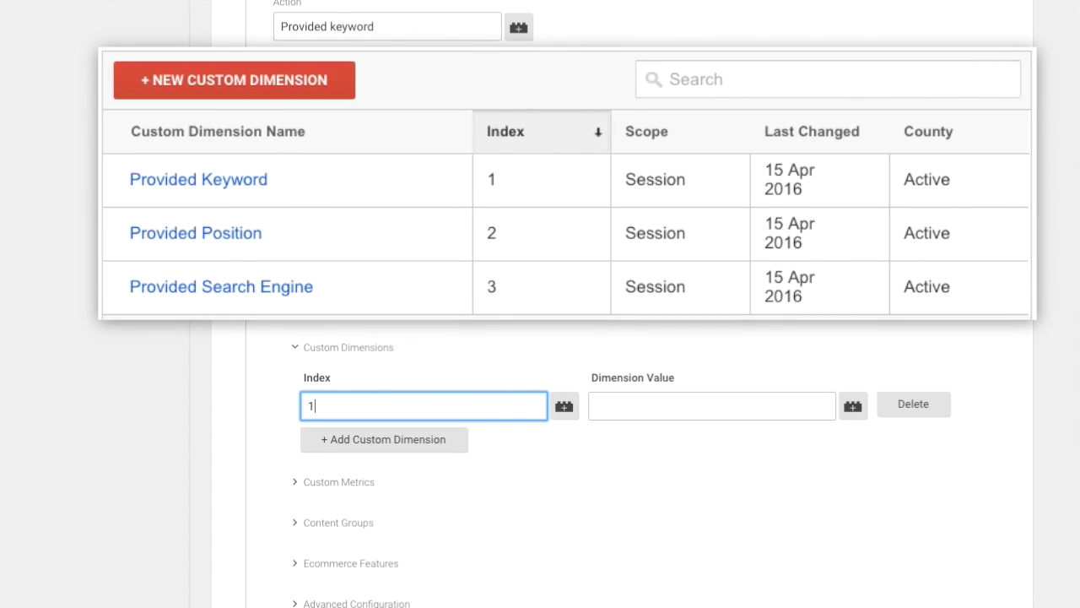
key(Tab)
key(Tab)
text({{prov)
key(Down)
key(Down)
key(Return)
Step: Add custom dimension 2 with the value {{Provided Position}}
click(408, 433)
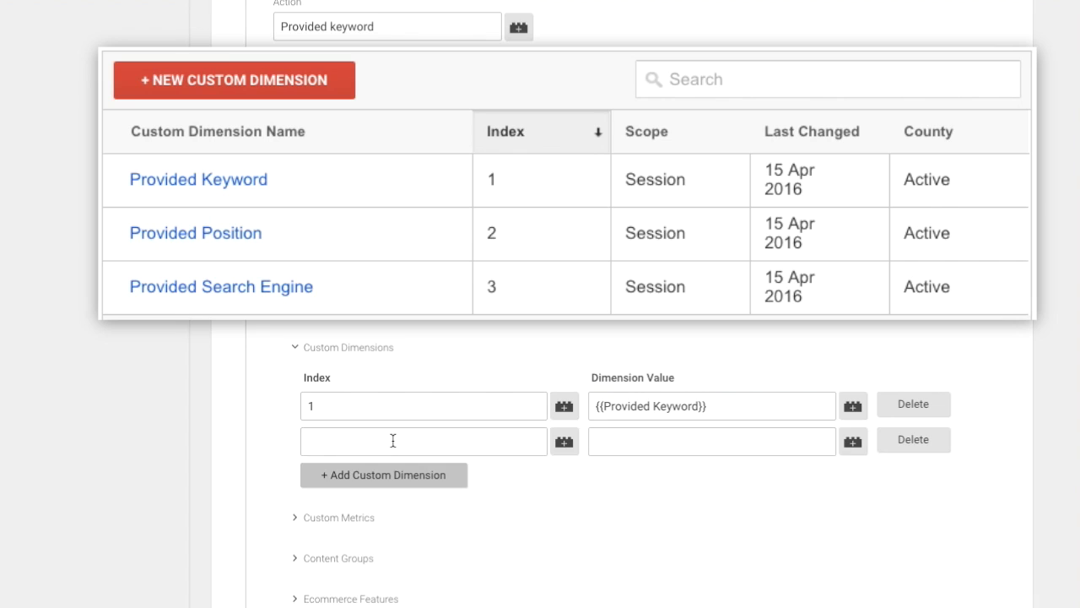
click(393, 441)
text(2)
click(639, 436)
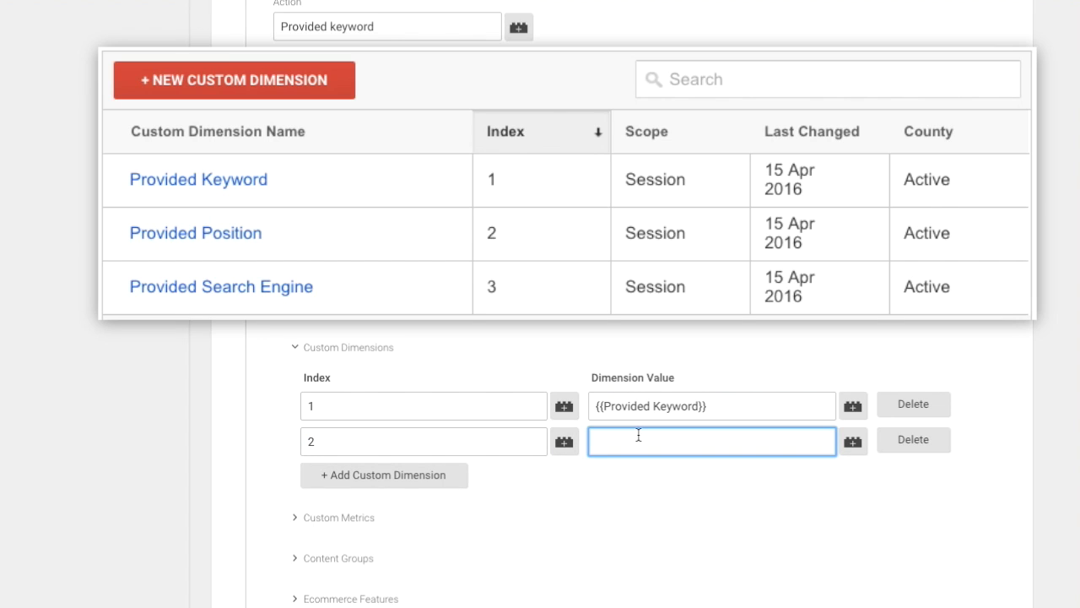
text({{Prov)
key(Down)
key(Down)
key(Return)
Step: Add custom dimension 3 with the value {{Provided Search Engine}}
click(460, 477)
click(456, 475)
text(3)
click(682, 478)
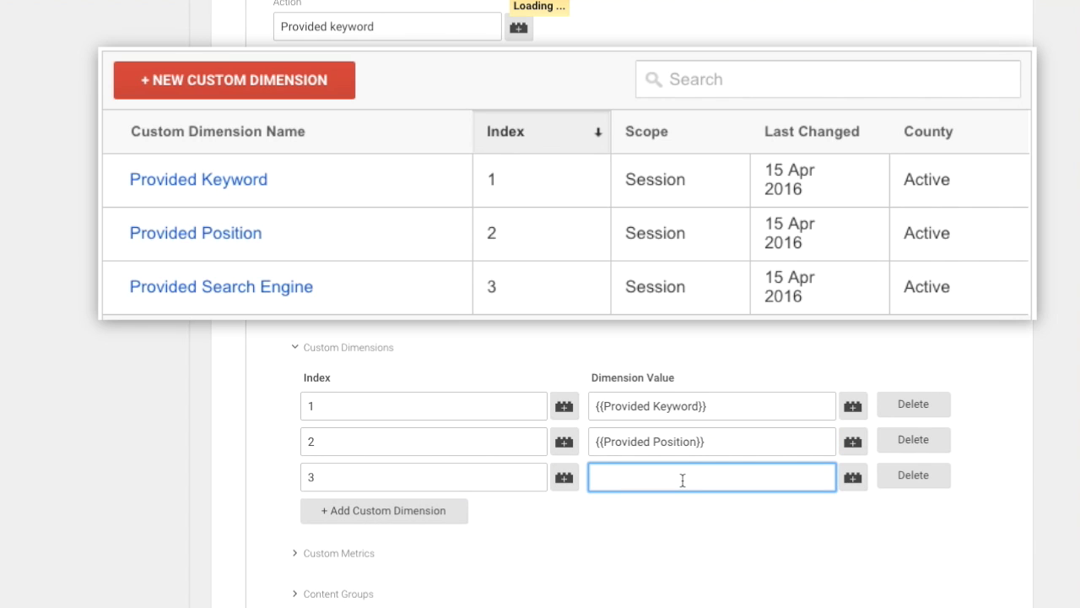
text({{provided)
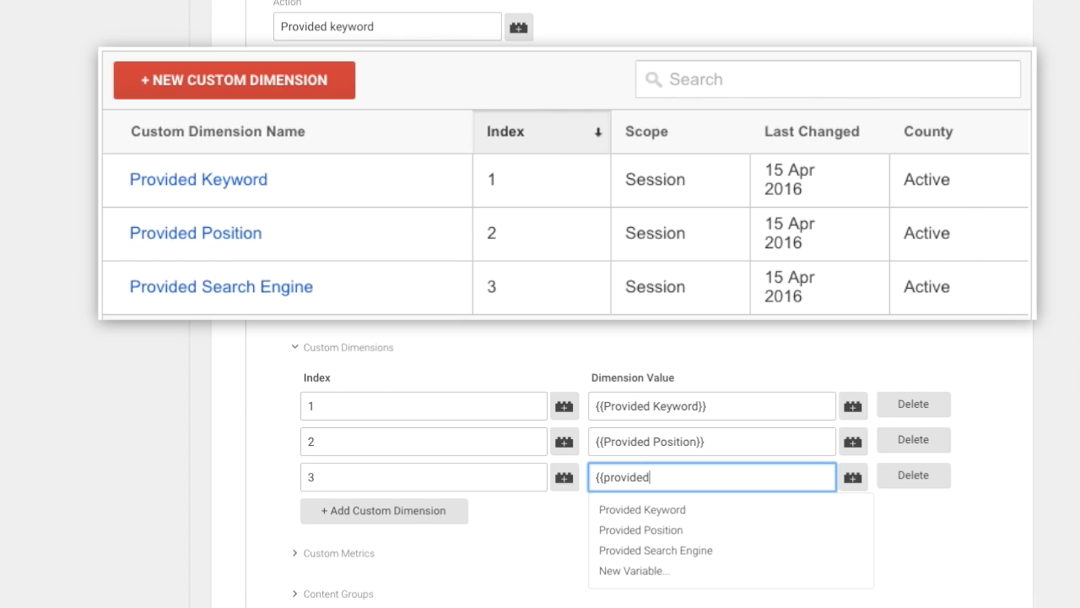
click(694, 549)
scroll(697, 554, down, 1)
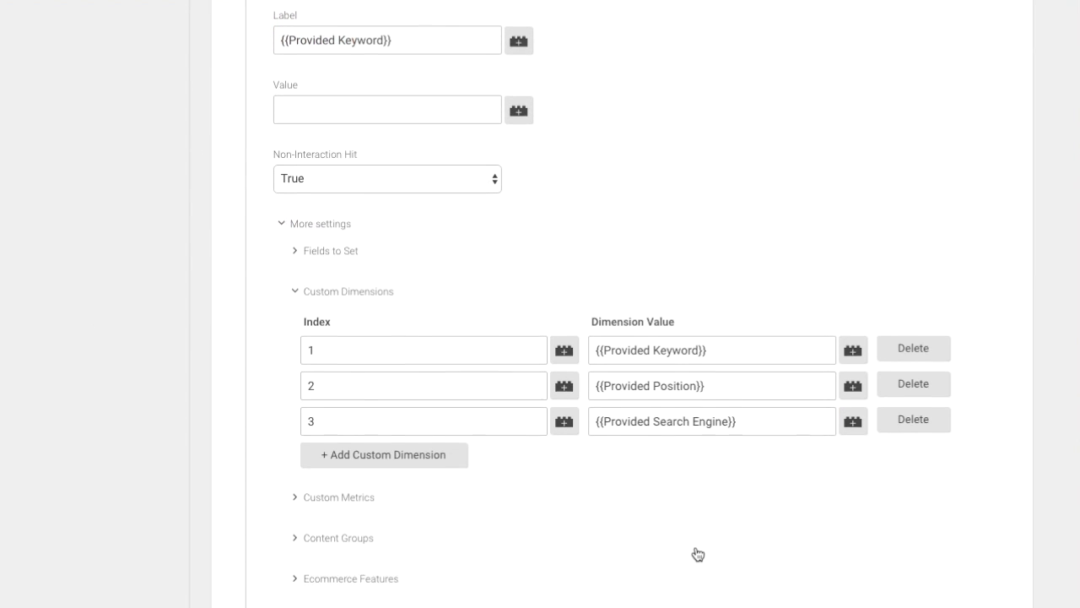
scroll(697, 554, down, 1)
scroll(696, 550, down, 1)
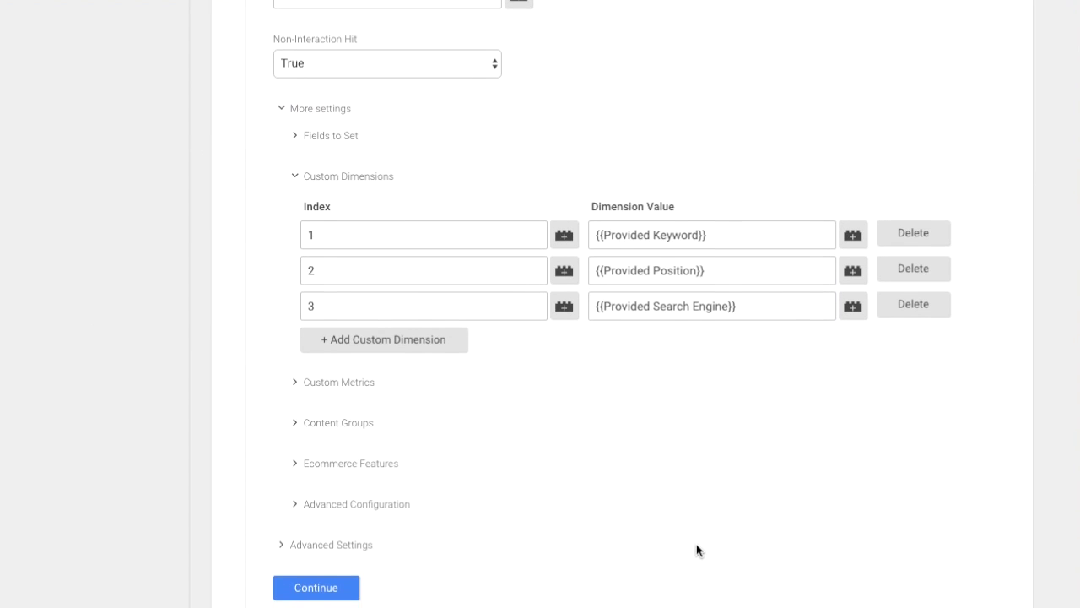
scroll(698, 550, down, 1)
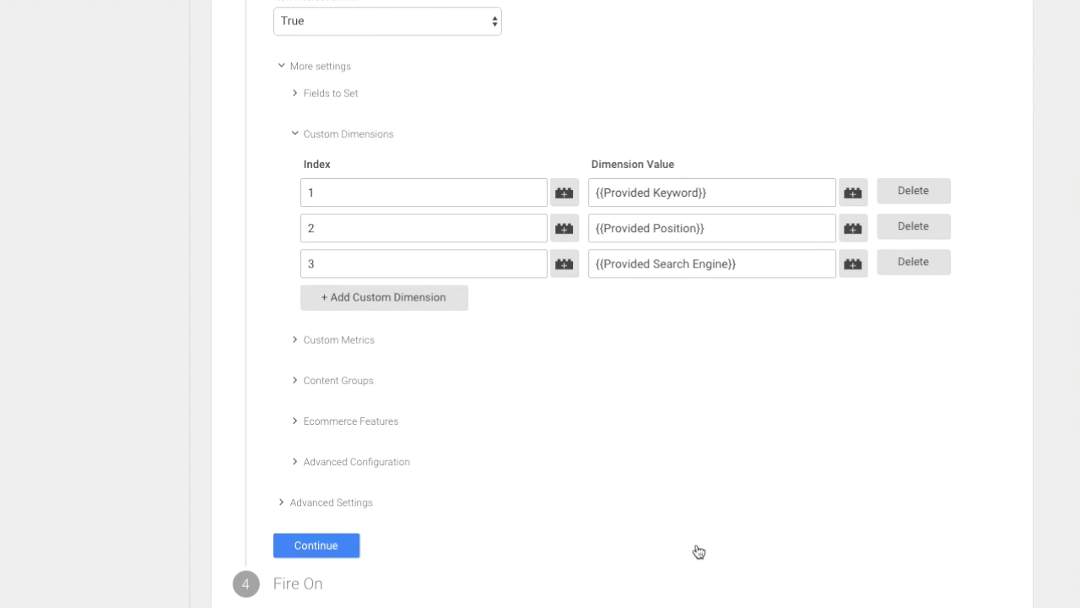
Step: Assign the existing Provided keyword trigger to the keyword event tag and create the tag
click(321, 550)
scroll(512, 482, down, 2)
scroll(514, 482, down, 3)
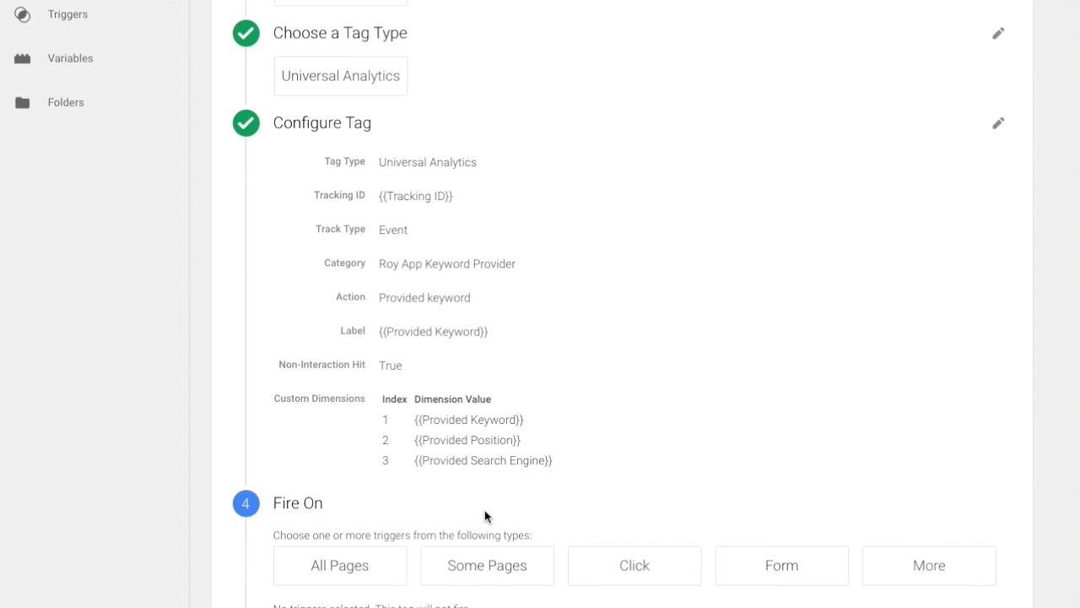
scroll(484, 510, down, 2)
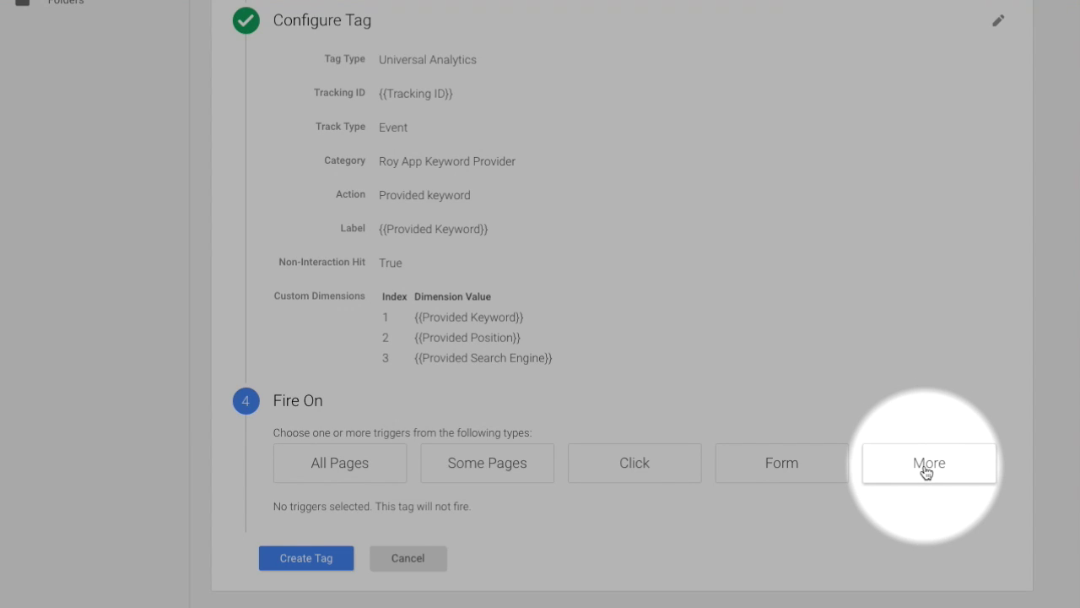
click(926, 463)
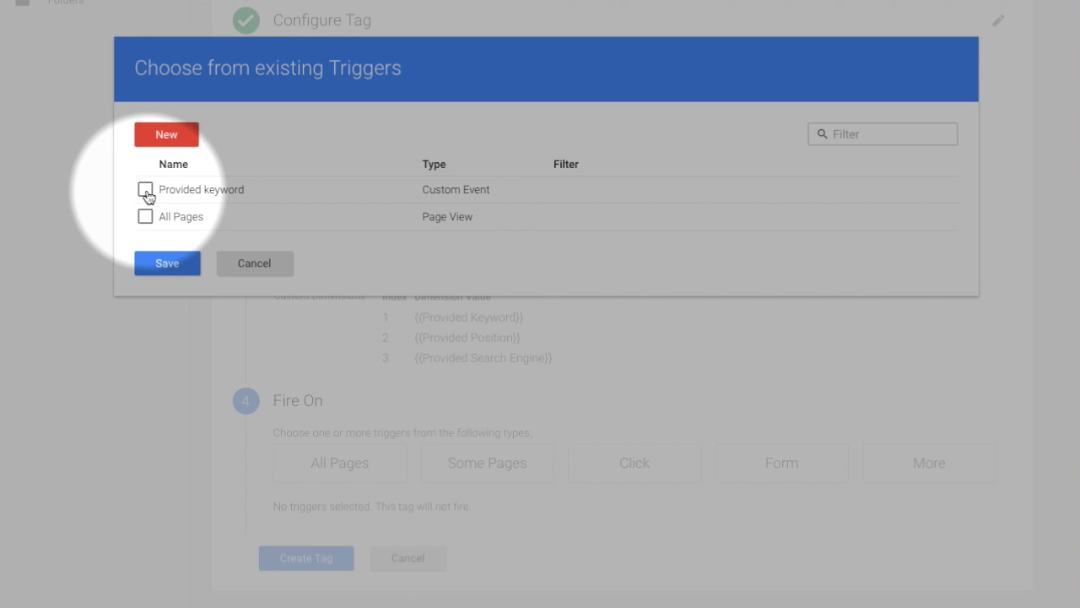
click(145, 191)
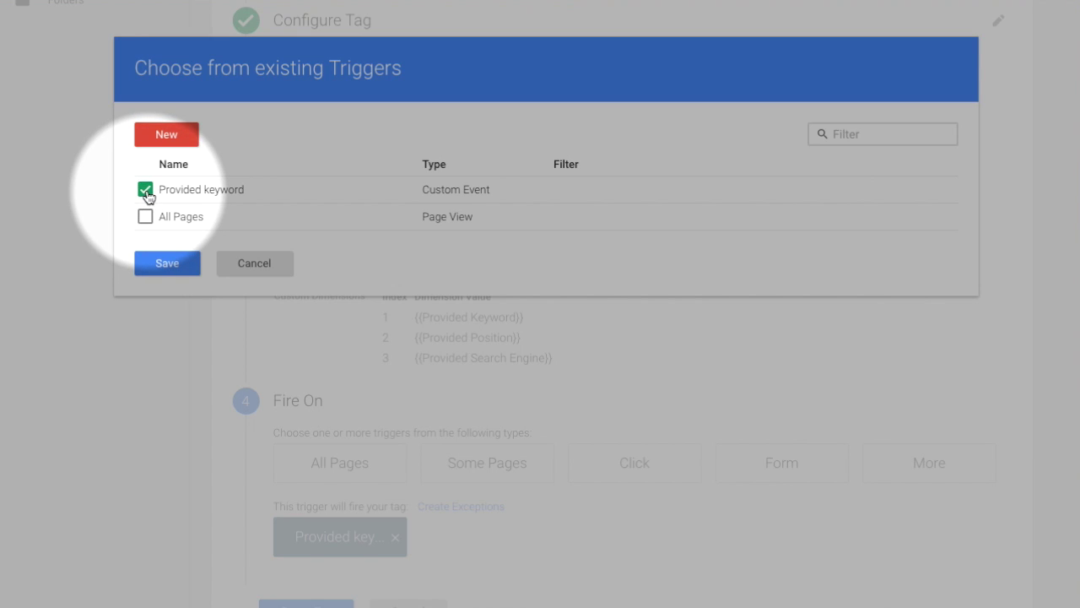
click(150, 262)
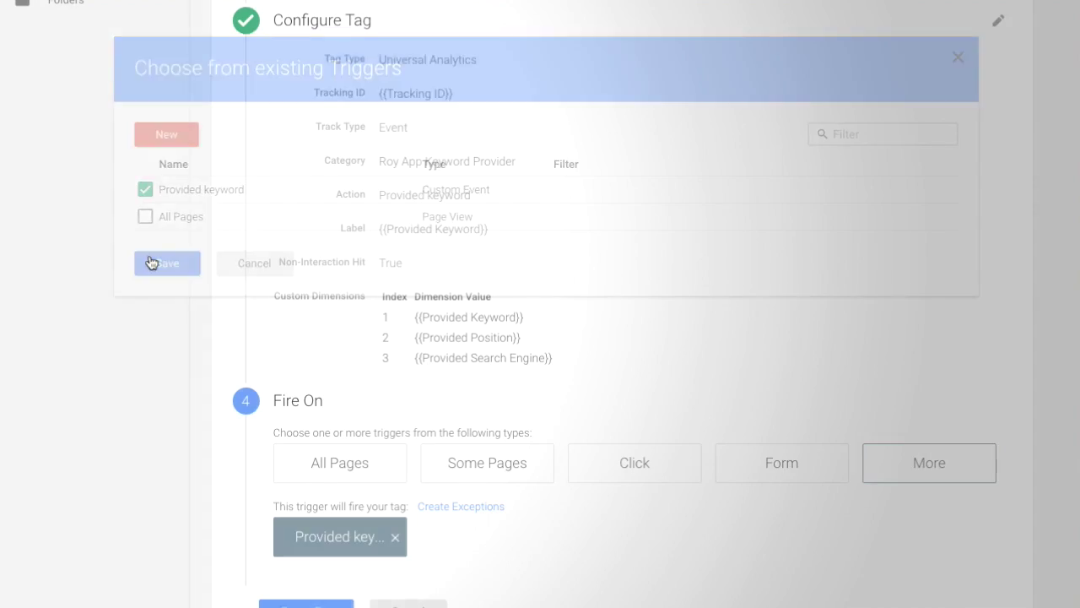
scroll(169, 363, down, 1)
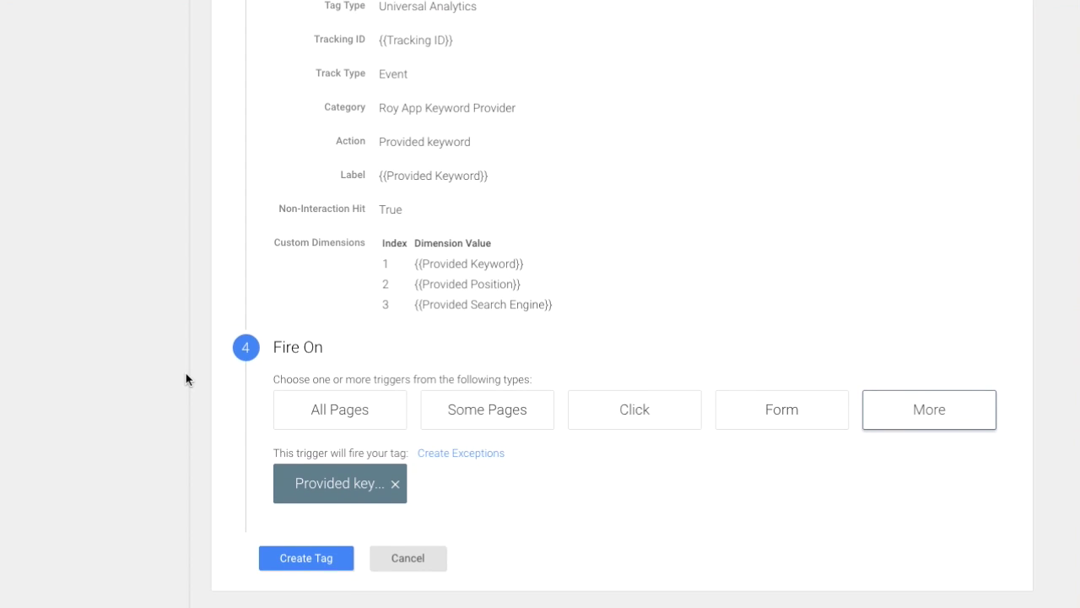
click(305, 559)
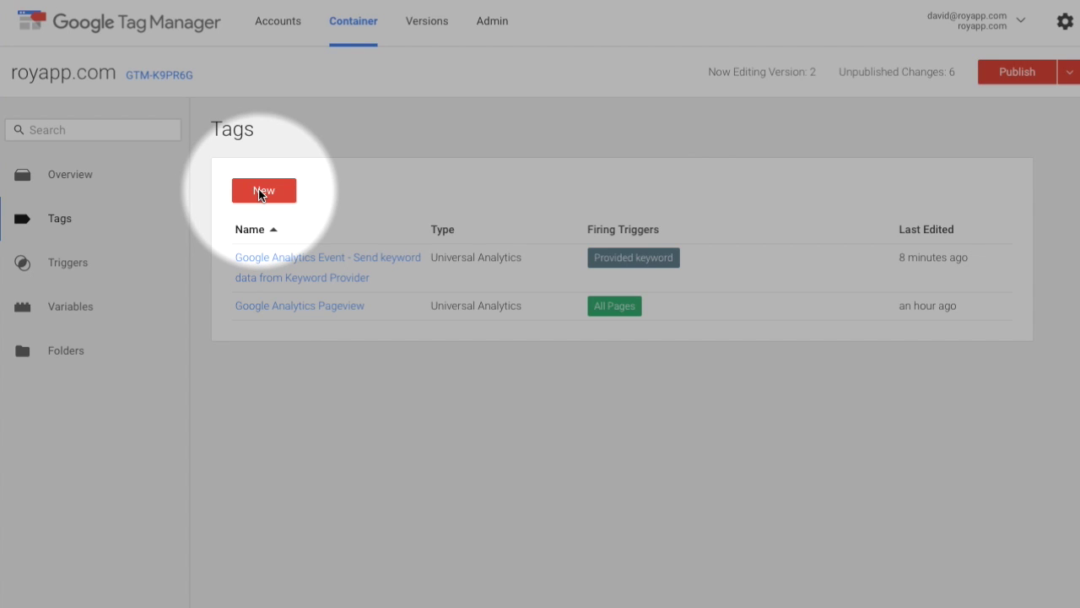
Step: Create a new tag and rename it from Untitled Tag to 'Keyword Provider snippet'
click(262, 191)
triple_click(315, 151)
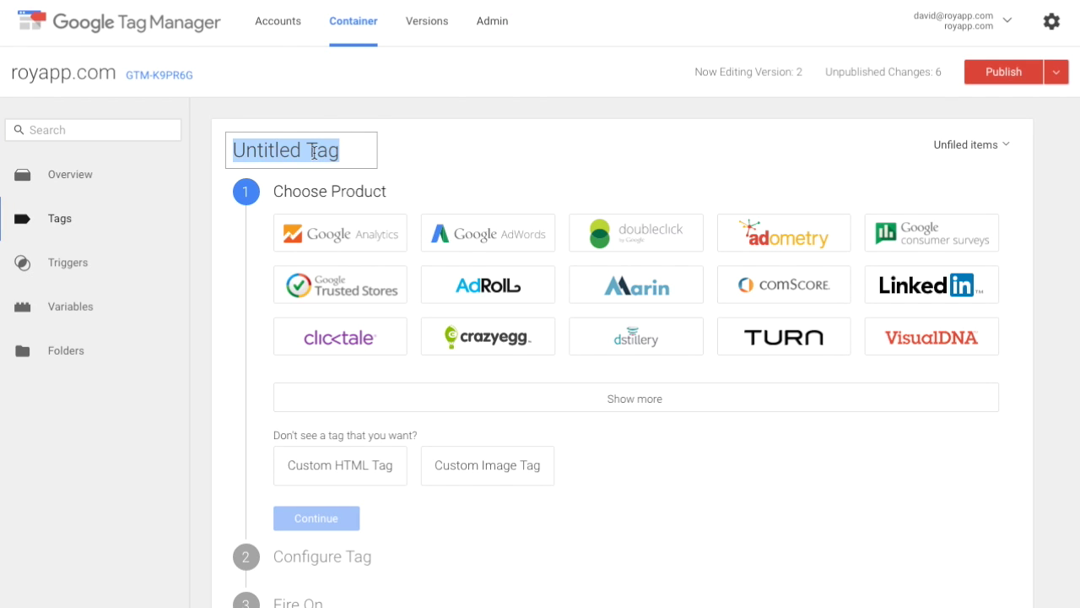
text(Keyword Provider snippet)
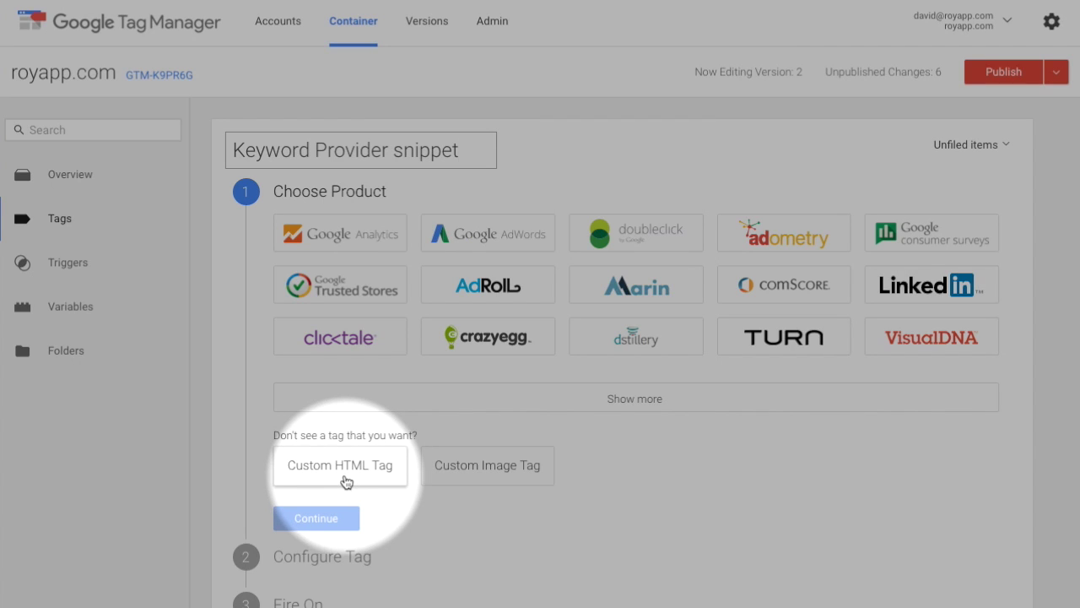
Step: Make it a Custom HTML tag, paste the snippet code, and check the {{Keyword Provider Account ID}} variable
click(346, 482)
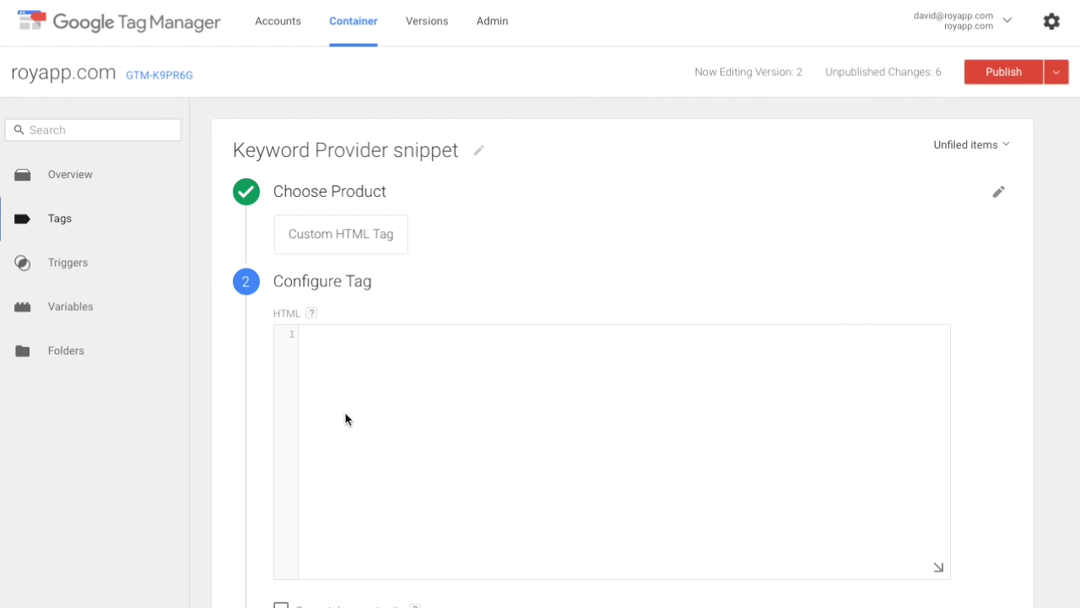
click(345, 413)
text(<!-- Roy App Keyword Provider snippet --> <script>   (function (window) {     window['RoyAppKeywordProviderConfig'] = {       accountId: {{Keyword Provider Account ID}},       mode: 'dataLayer',       dataLayer: {         name: 'dataLayer',         event: 'Provided keyword'       }     };     var s = window.document.createElement('script');     s.type = 'text/javascript';     s.async = true;     s.src = '//cdn.royapp.com/kp.js';     var x = window.document.getElementsByTagName('script')[0];     x.parentNode.insertBefore(s, x);   }(window)); </script>)
scroll(222, 396, down, 1)
scroll(222, 396, down, 1)
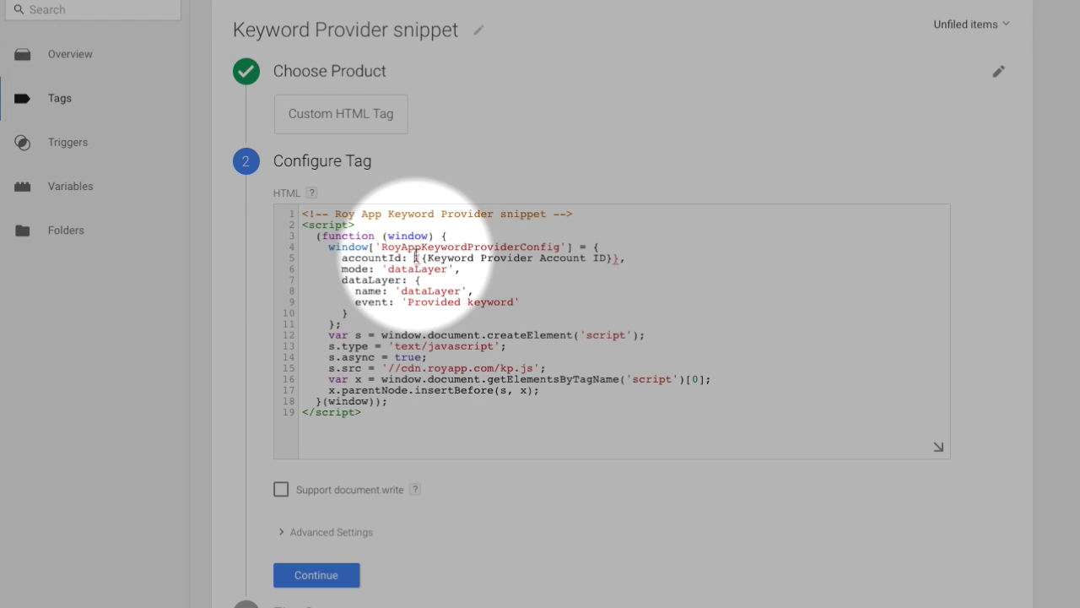
drag(415, 257, 621, 258)
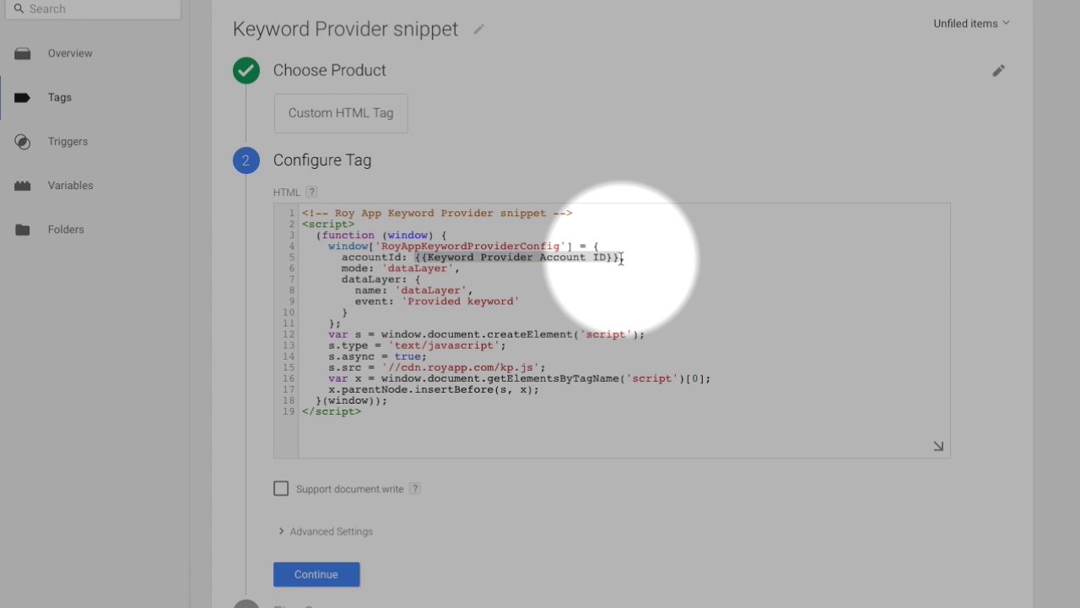
click(621, 258)
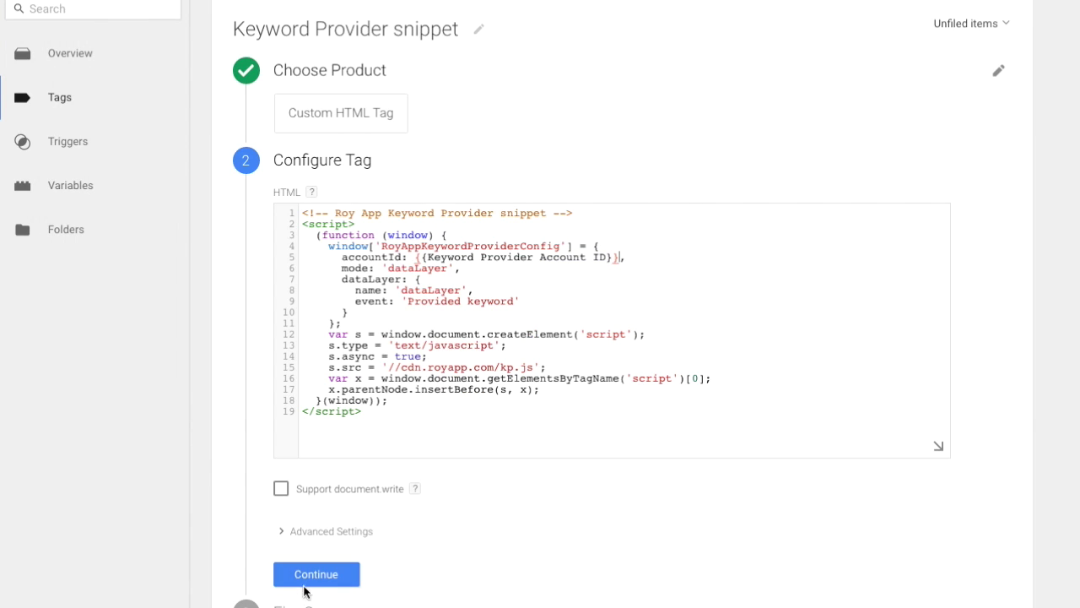
Step: Set the Keyword Provider snippet tag to fire on All Pages and create it
click(309, 581)
scroll(259, 534, down, 2)
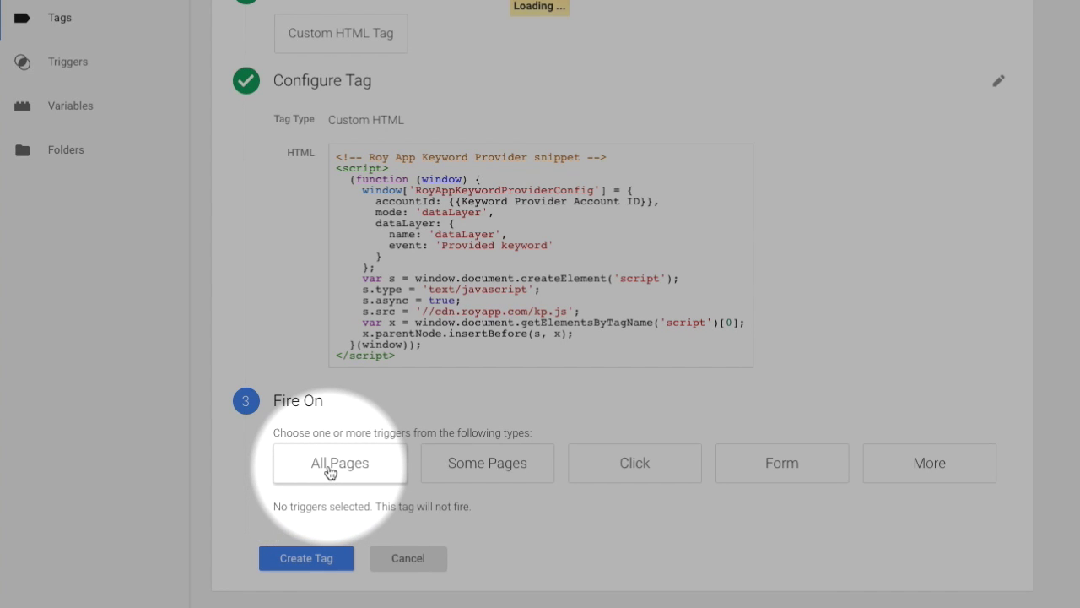
click(330, 472)
scroll(329, 530, down, 1)
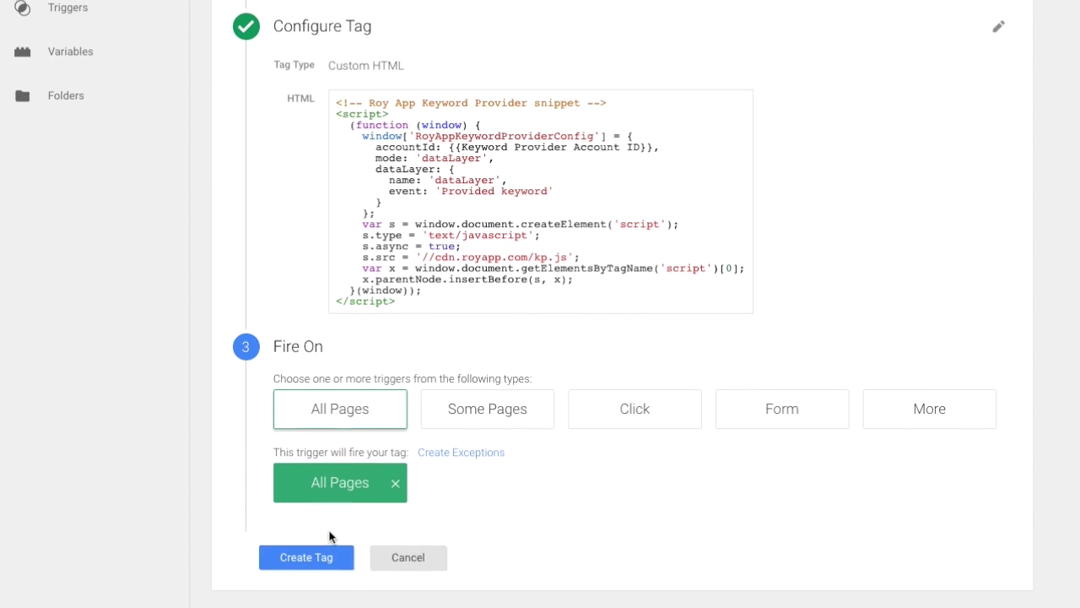
click(311, 557)
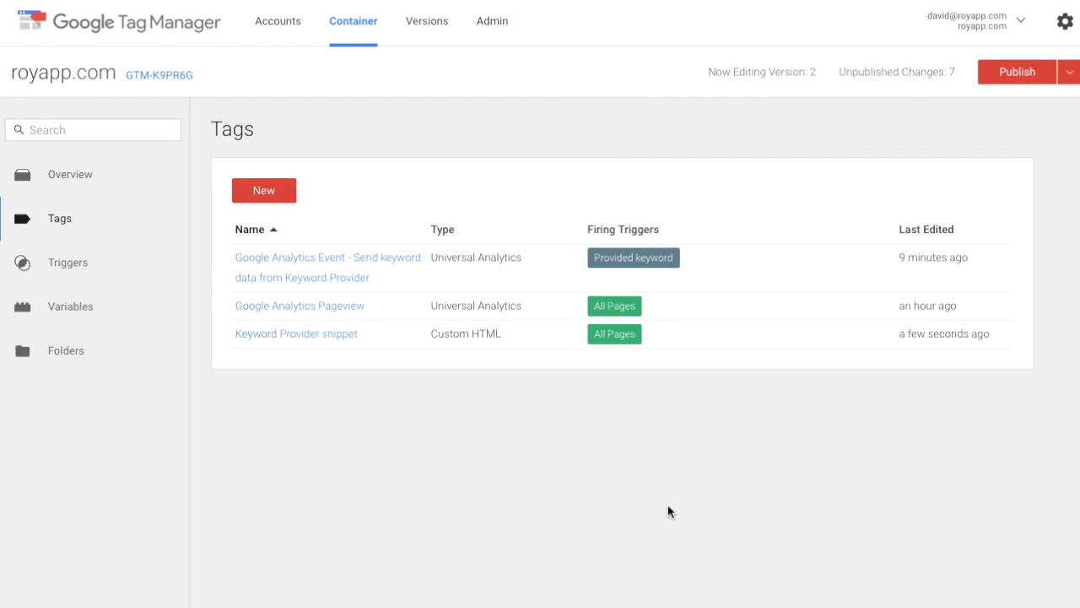